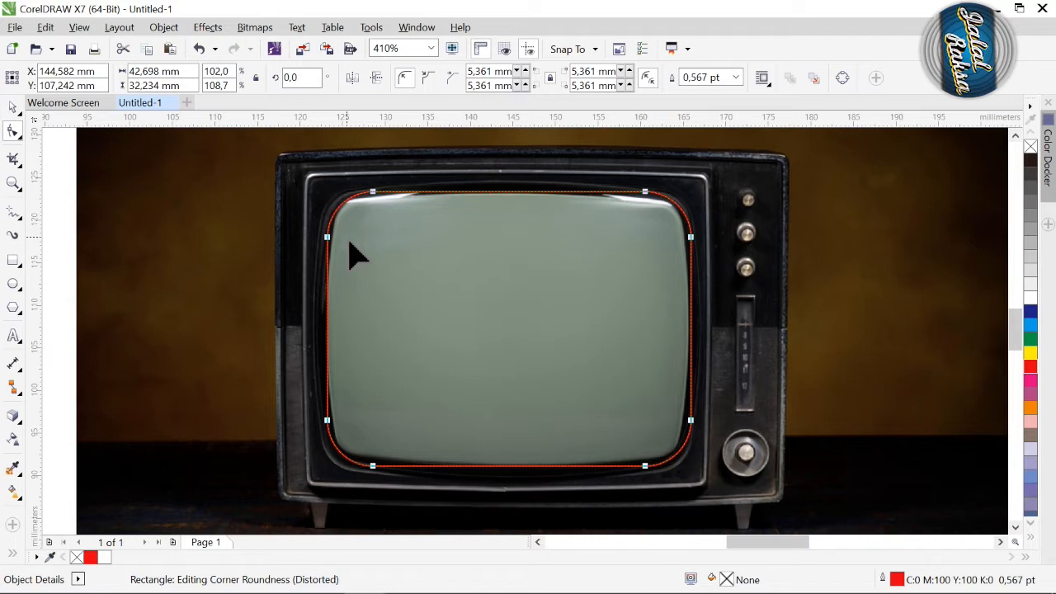
Fill the rounded rectangle over the TV screen with white.
left_click(12, 108)
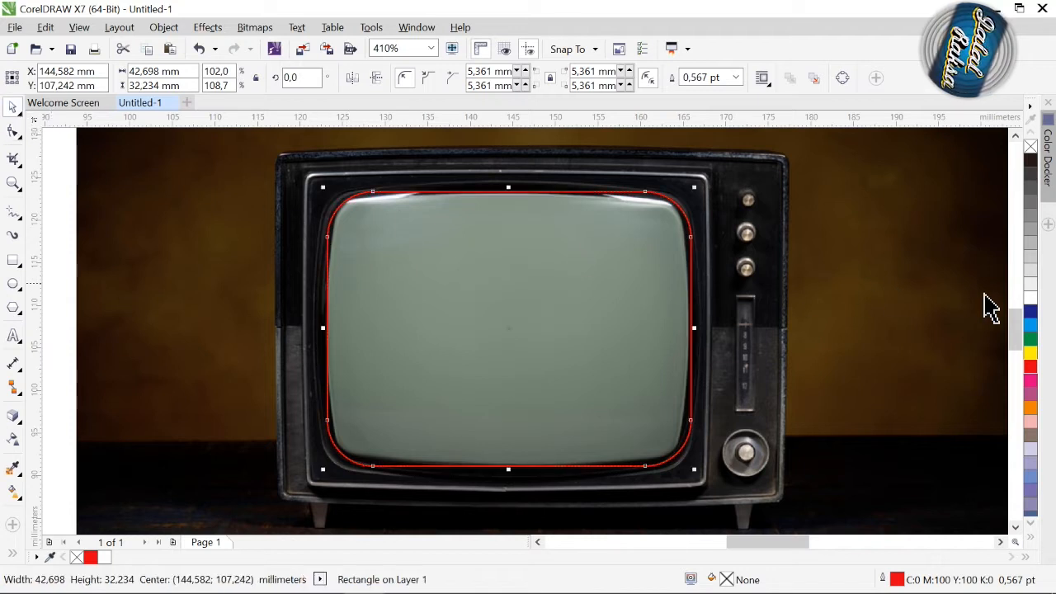
left_click(1038, 300)
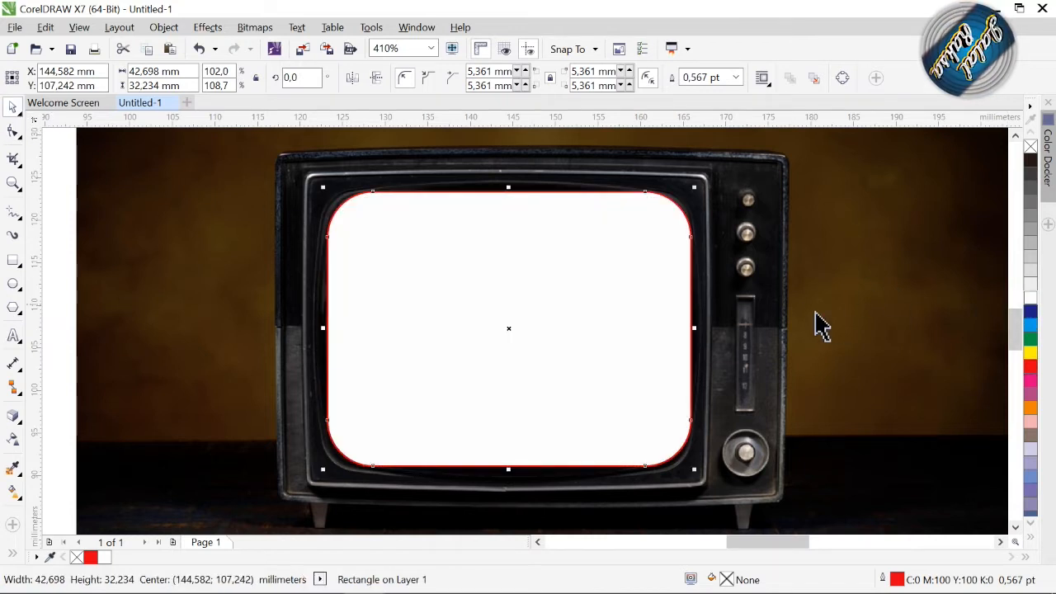
Place a copy of the railway photo over the TV photo and set its transparency merge mode to If Darker.
key("z")
key("F4")
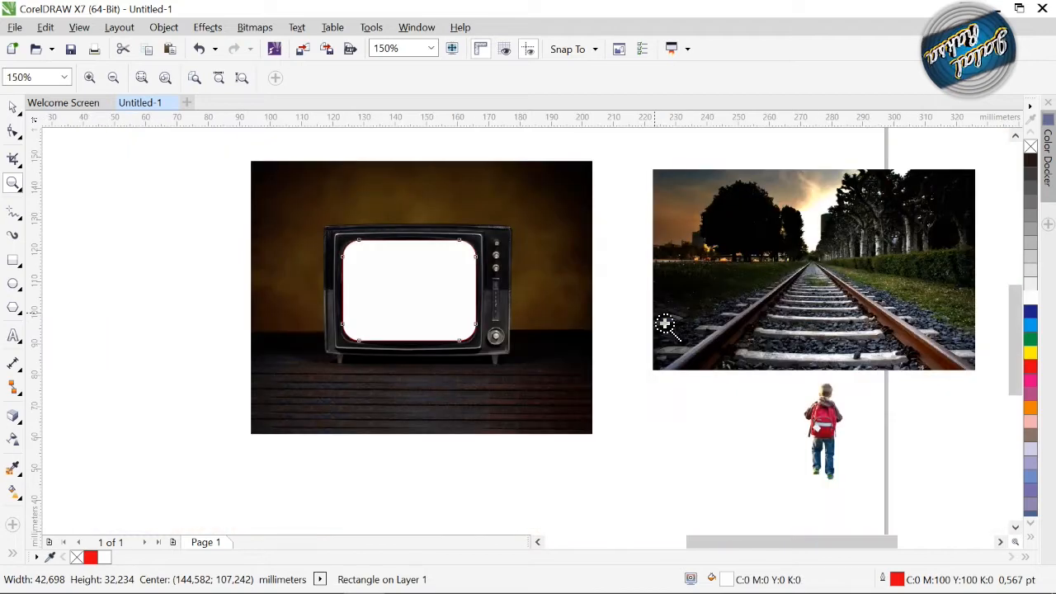
left_click(17, 110)
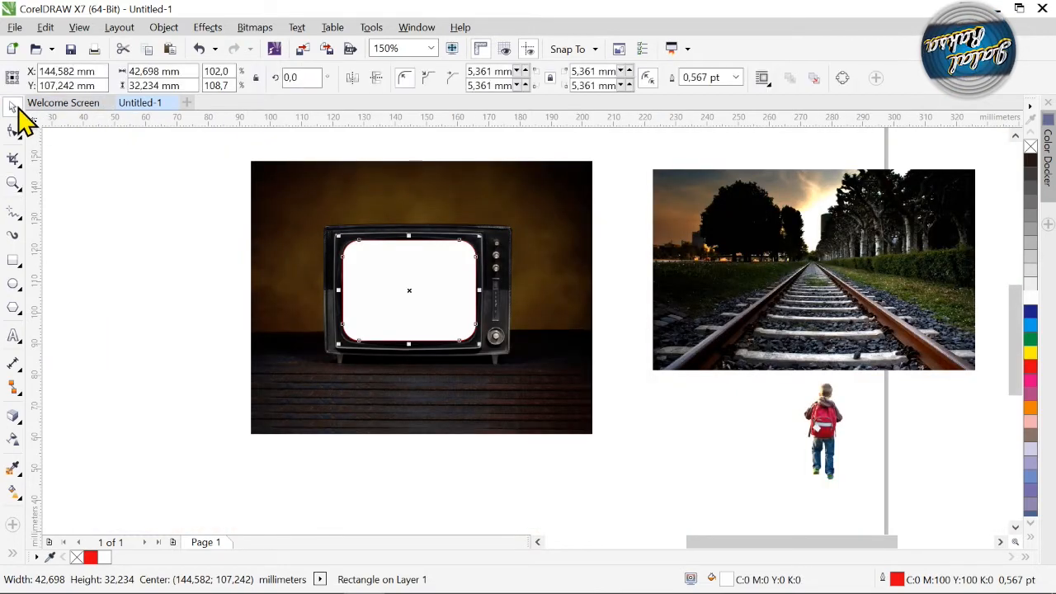
left_click(712, 307)
mouse_move(712, 307)
left_mouse_down()
mouse_move(375, 396)
mouse_move(403, 398)
mouse_move(394, 395)
left_mouse_up()
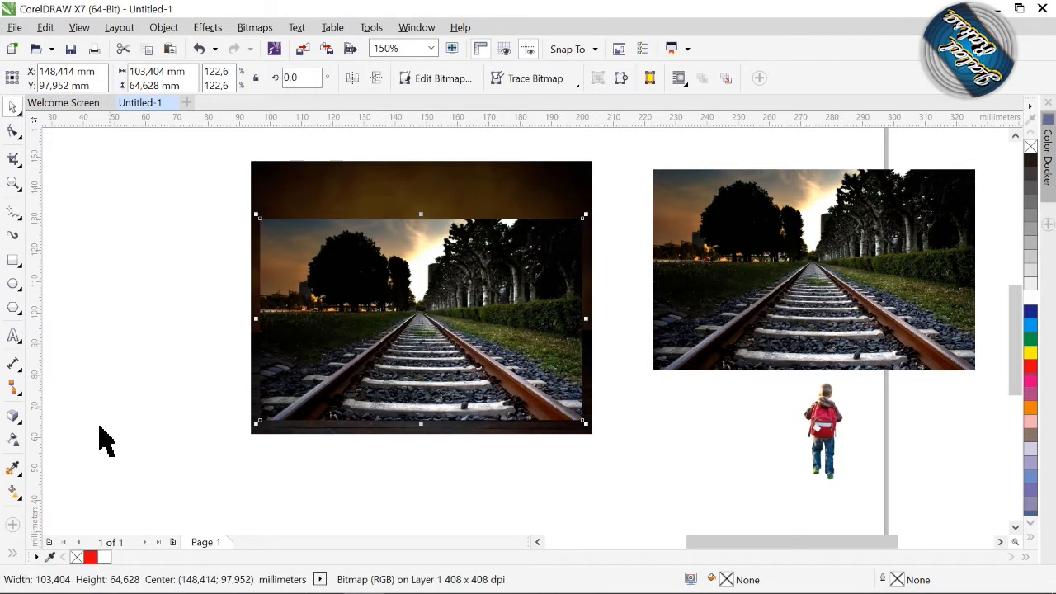
left_click(13, 440)
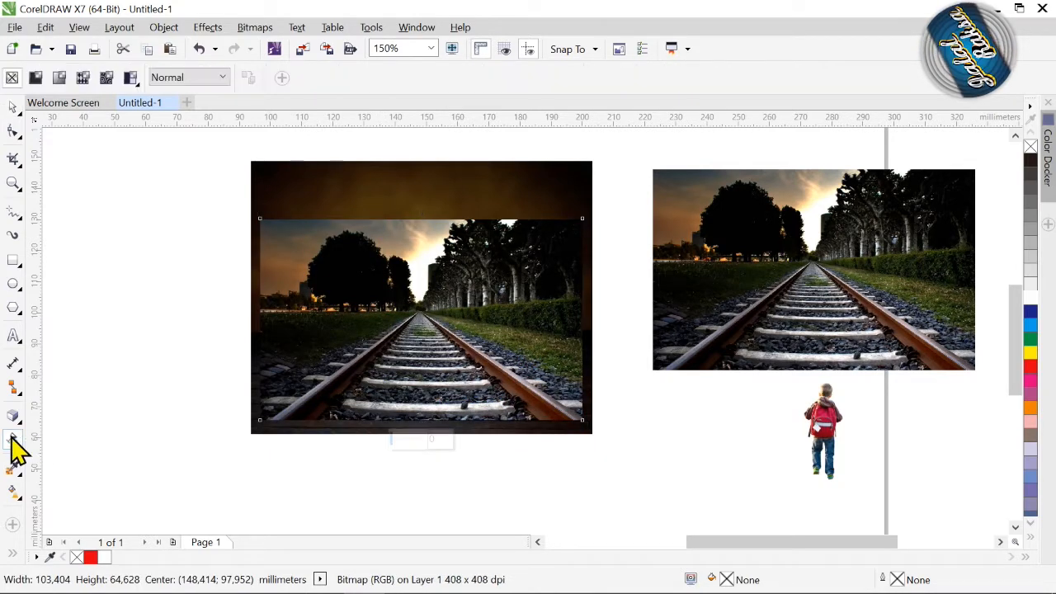
left_click(220, 76)
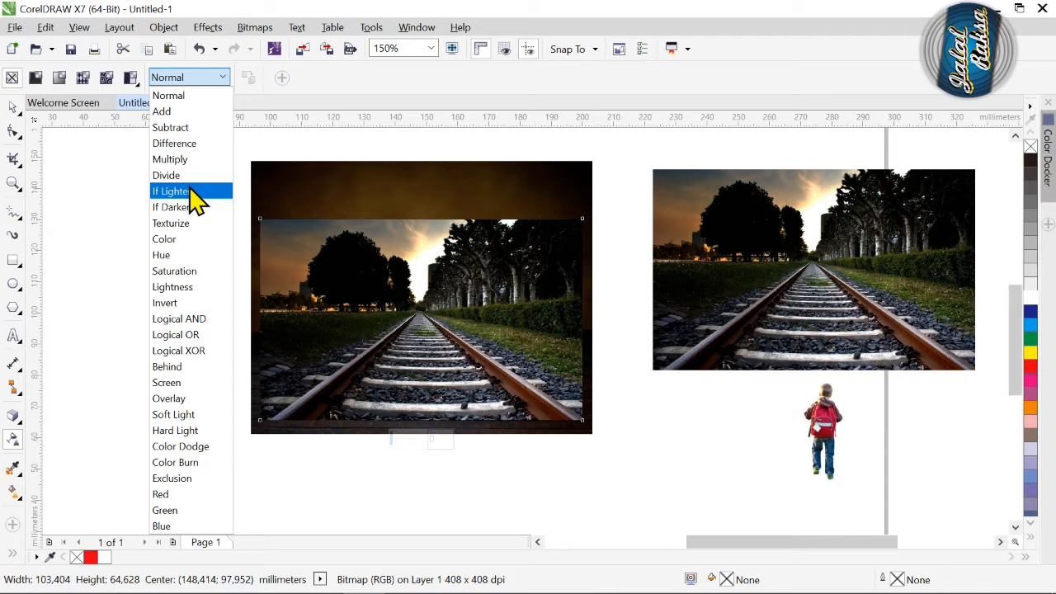
left_click(186, 207)
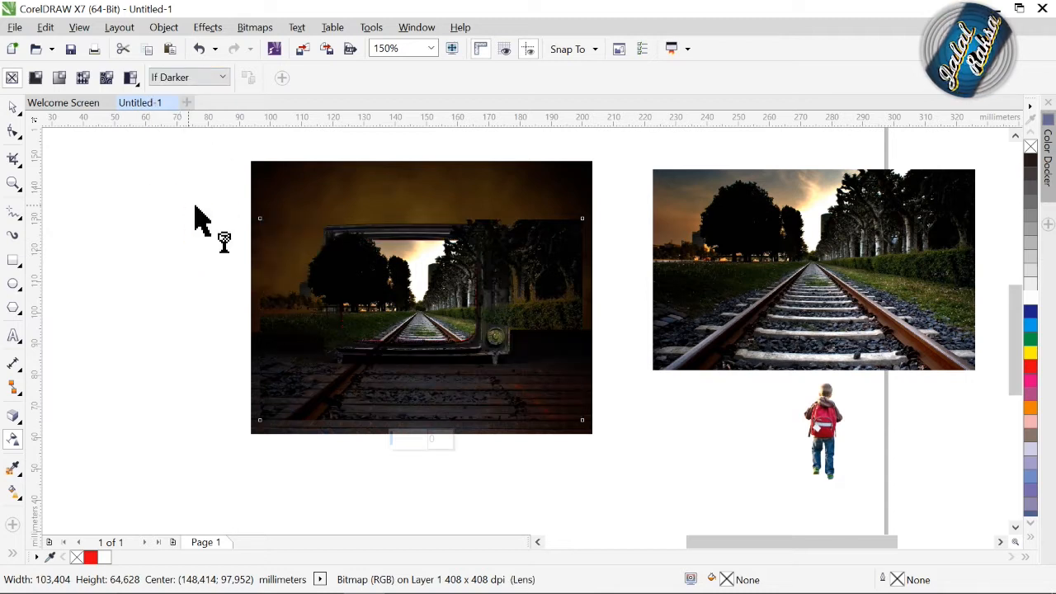
Align the railway copy so its tracks run through the TV screen, centred at about X 143.7 mm, Y 99.2 mm.
left_click(13, 107)
key("z")
left_click_drag(328, 240, 538, 419)
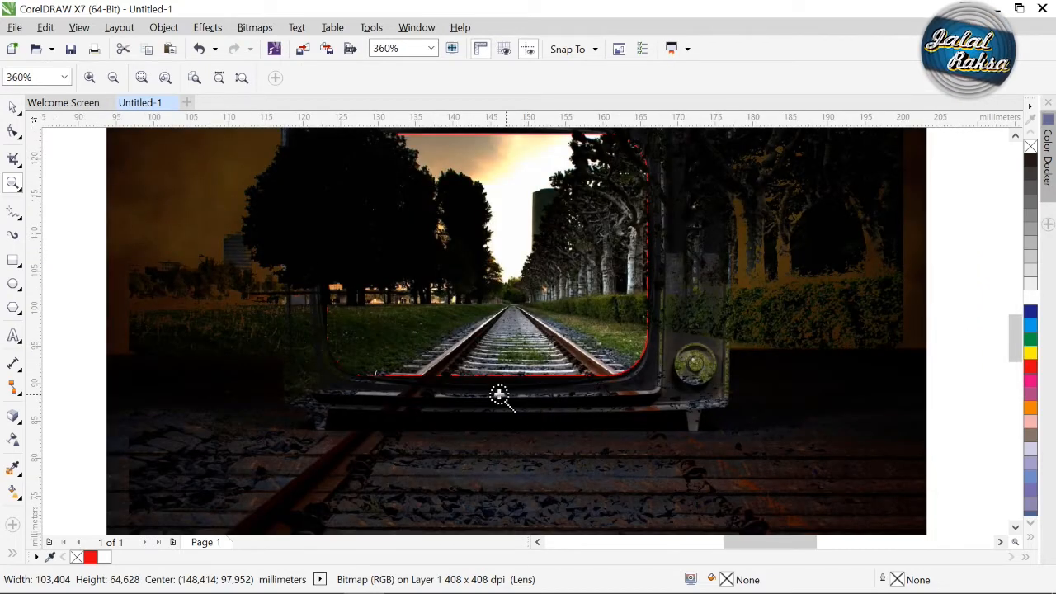
left_click(12, 107)
left_click_drag(672, 481, 631, 488)
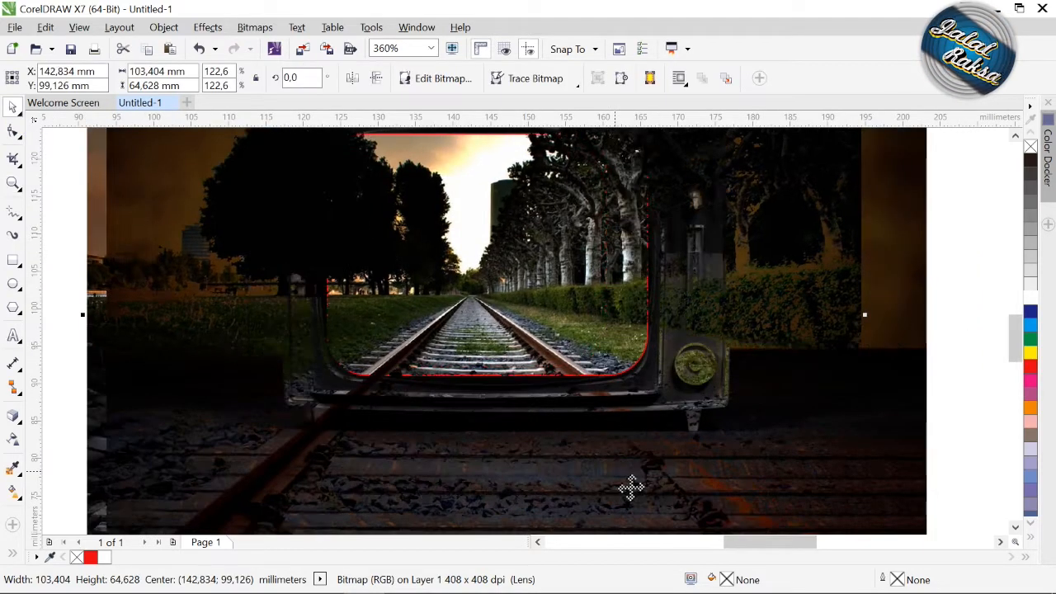
left_click_drag(602, 489, 608, 487)
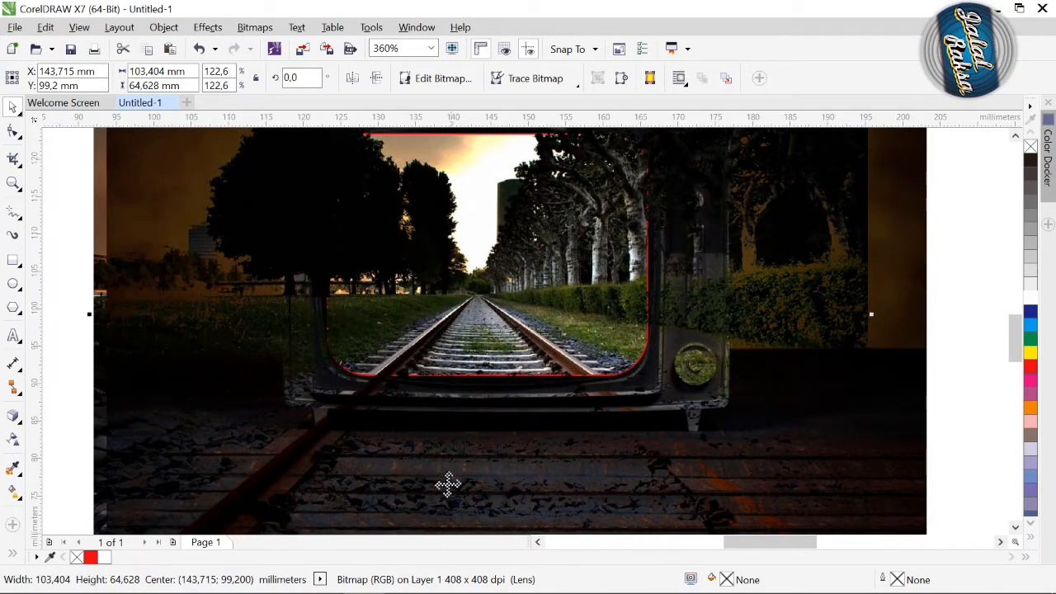
Set the railway copy's transparency merge mode back to Normal.
left_click(12, 440)
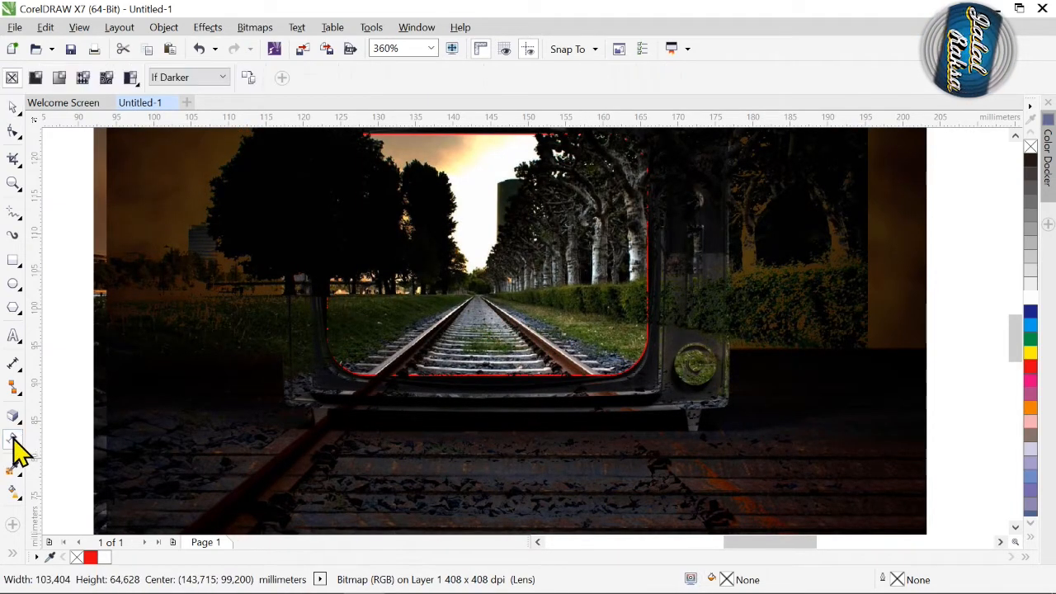
left_click(221, 78)
left_click(201, 95)
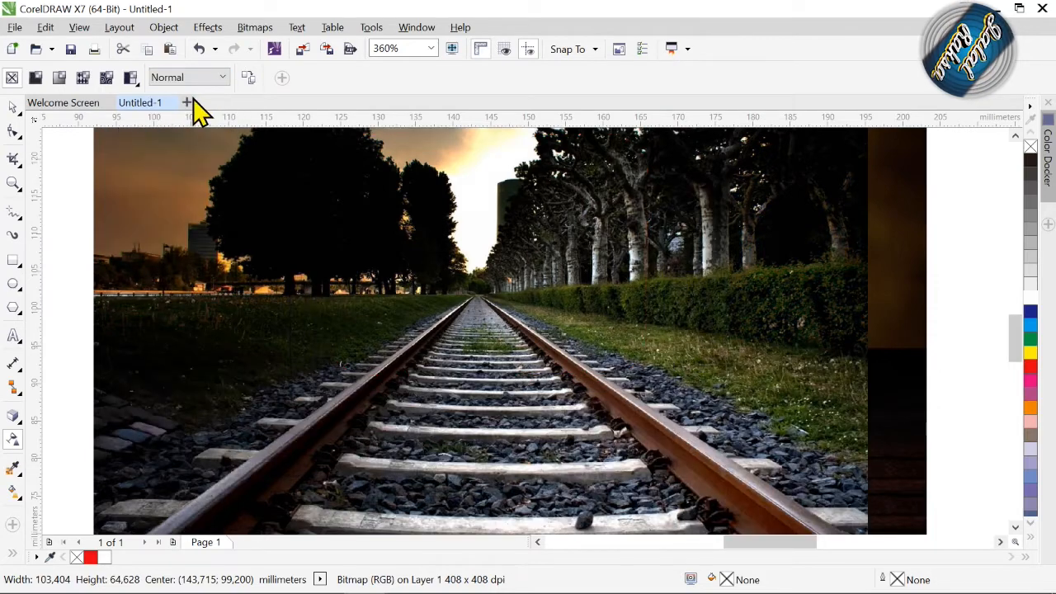
Send the railway copy and then the TV photo to the back, leaving the white rounded rectangle on top.
key("z")
scroll(406, 307, "down", 3)
left_click(12, 108)
left_click(170, 249)
left_click(444, 329)
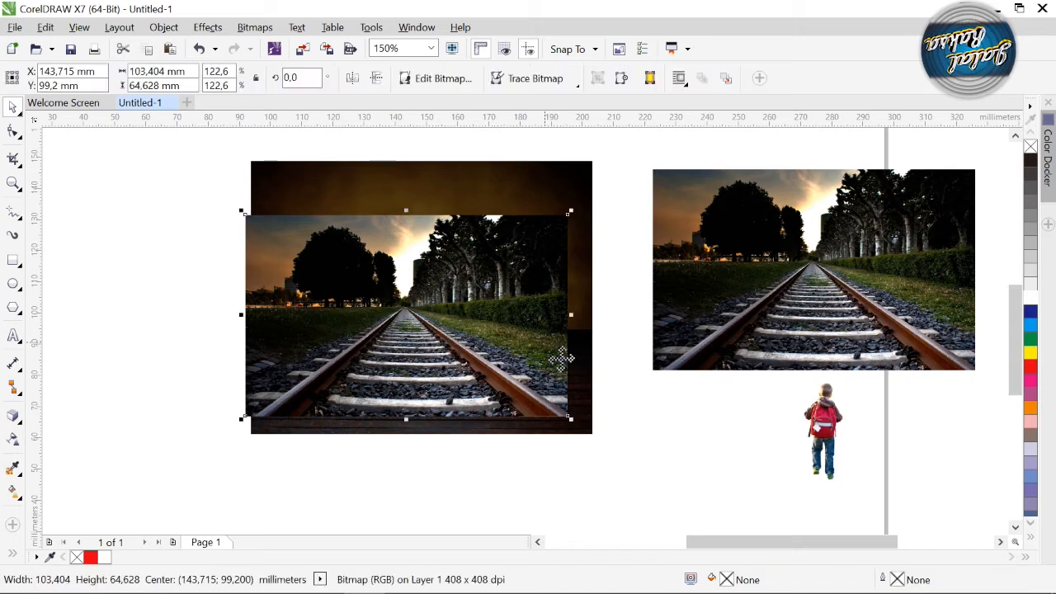
key("shift+Page_Down")
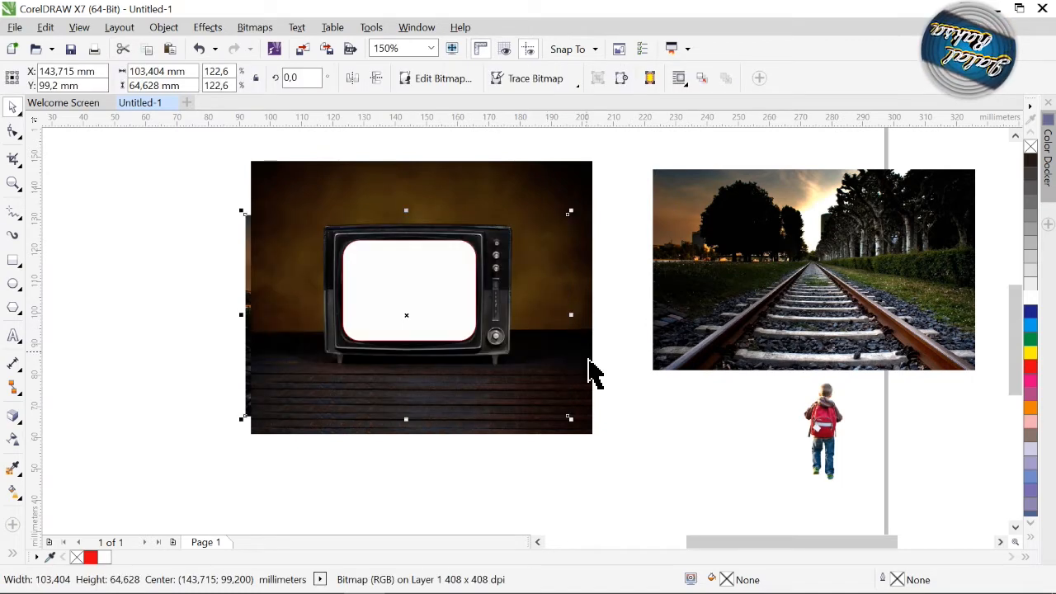
left_click(591, 375)
key("shift+Page_Down")
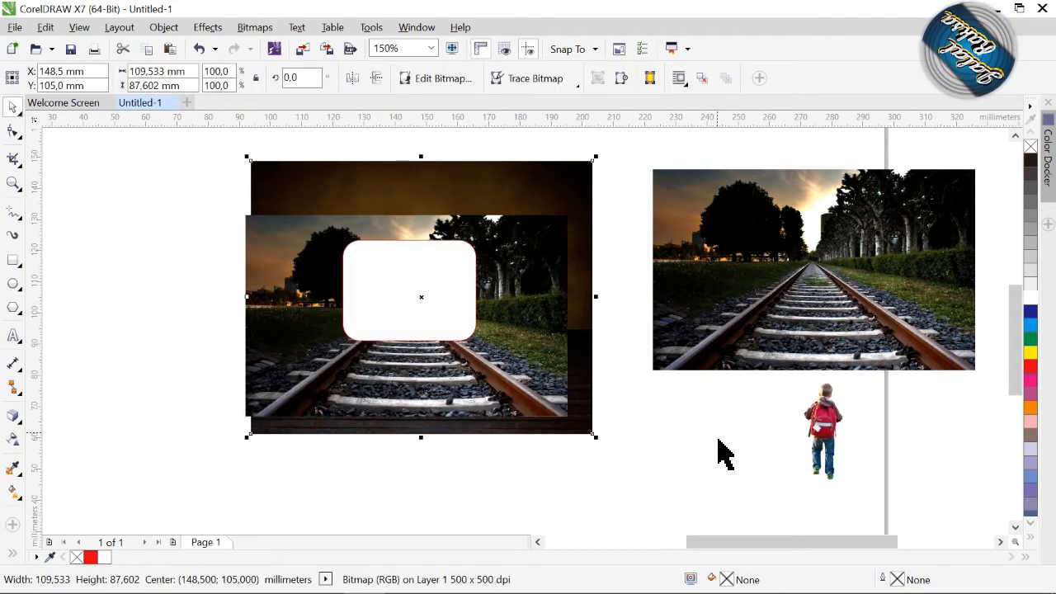
PowerClip a duplicate of the railway photo inside the rounded rectangle and send the TV photo to the back.
left_click(726, 453)
left_click(521, 408)
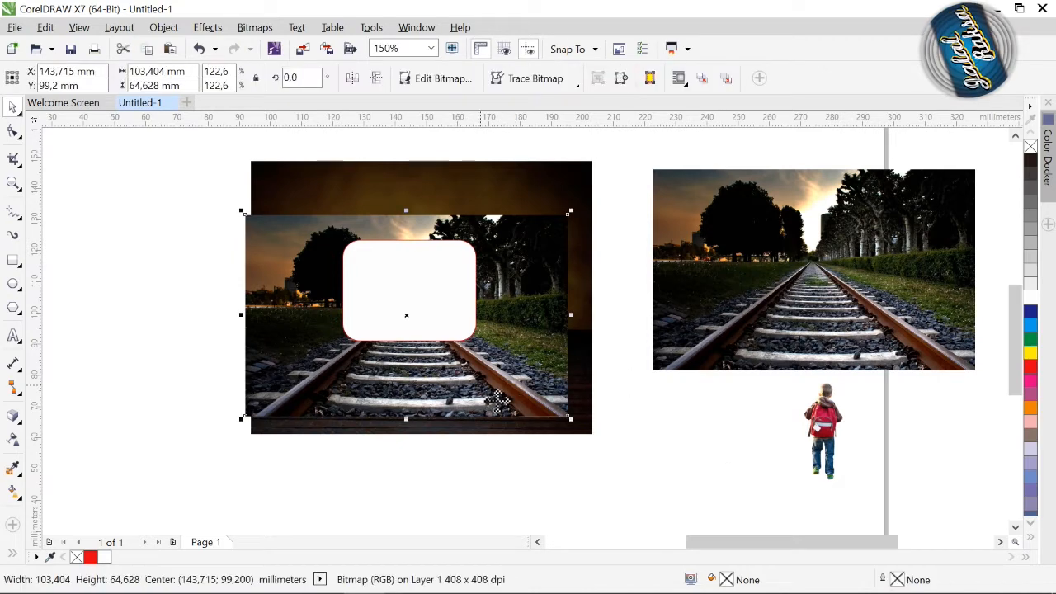
right_click(492, 287)
left_click(505, 133)
left_click(435, 289)
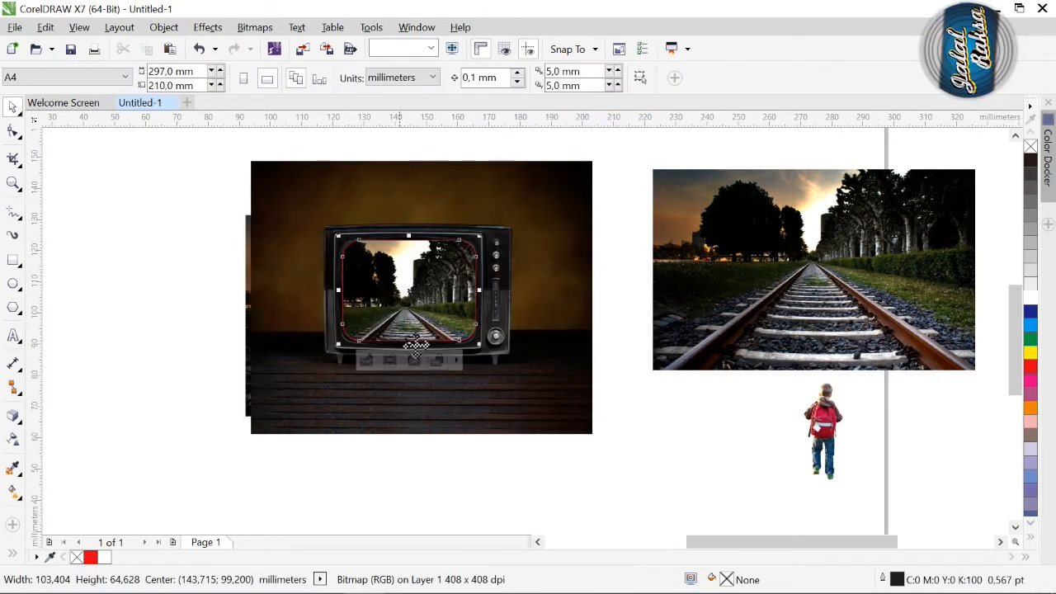
left_click(417, 454)
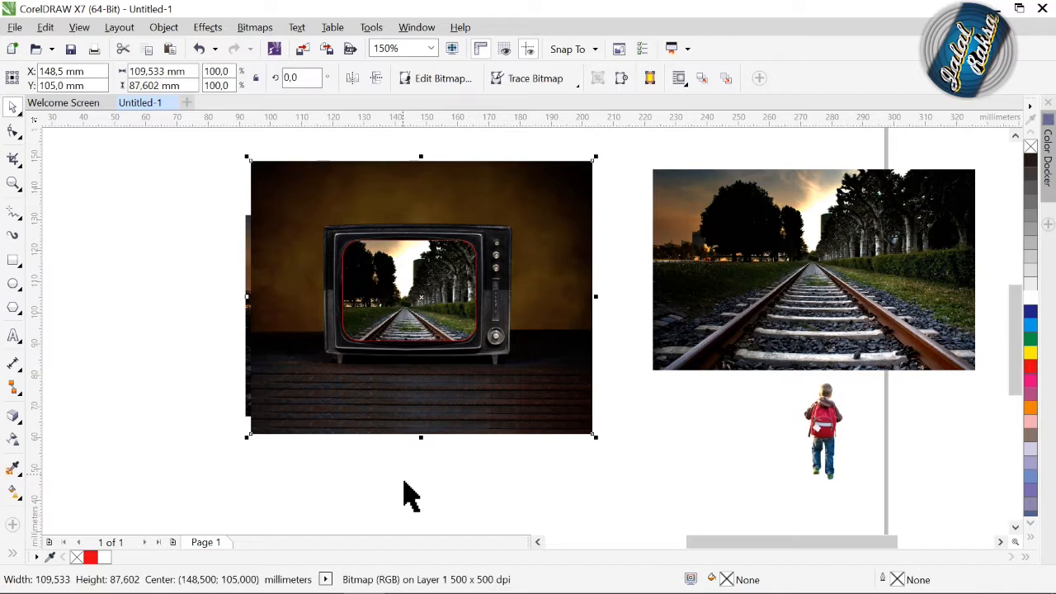
key("ctrl+z")
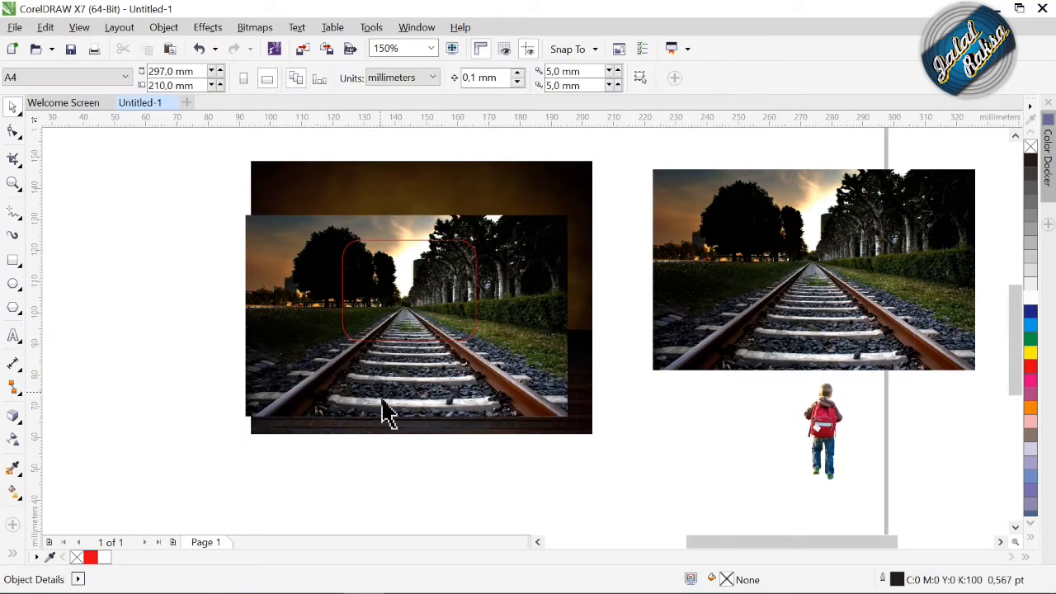
Draw a closed freehand outline about 103 × 35 mm around the railway track, from its bottom corners to the vanishing point.
key("z")
left_click_drag(405, 360, 526, 430)
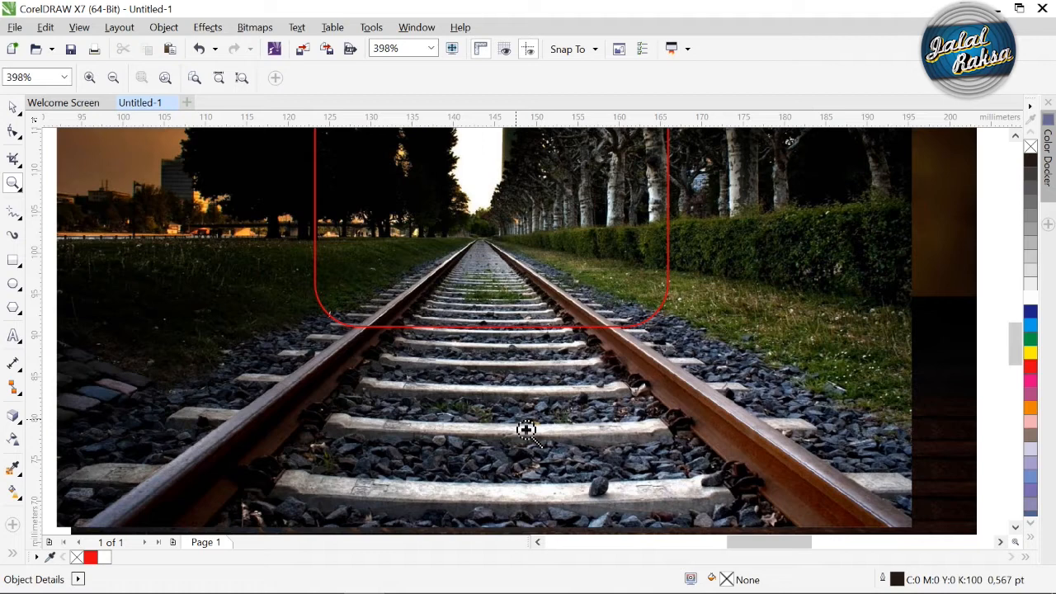
left_click(12, 213)
left_click(89, 541)
left_click(487, 254)
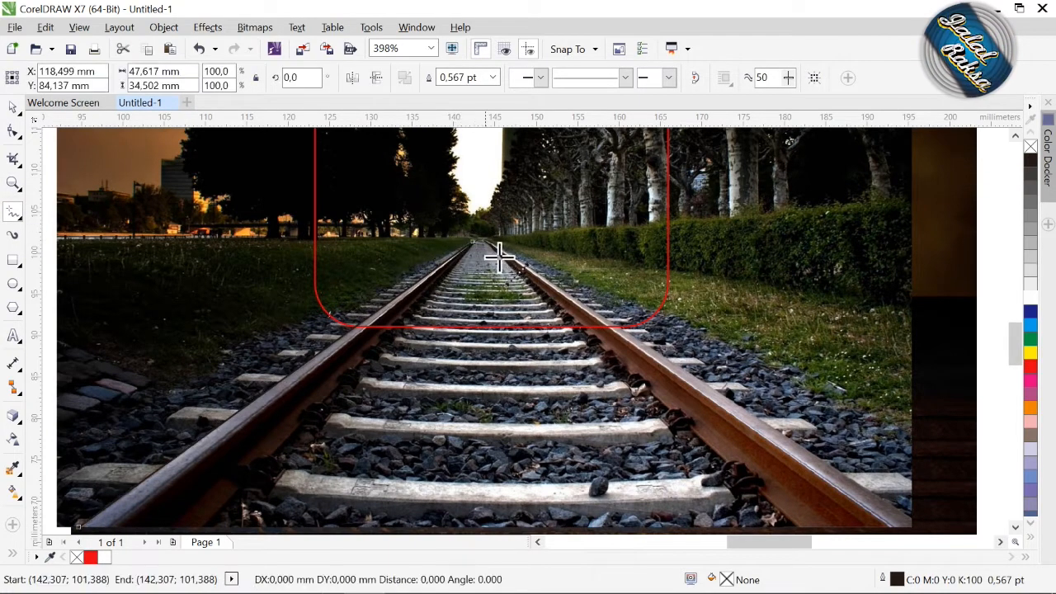
left_click(513, 260)
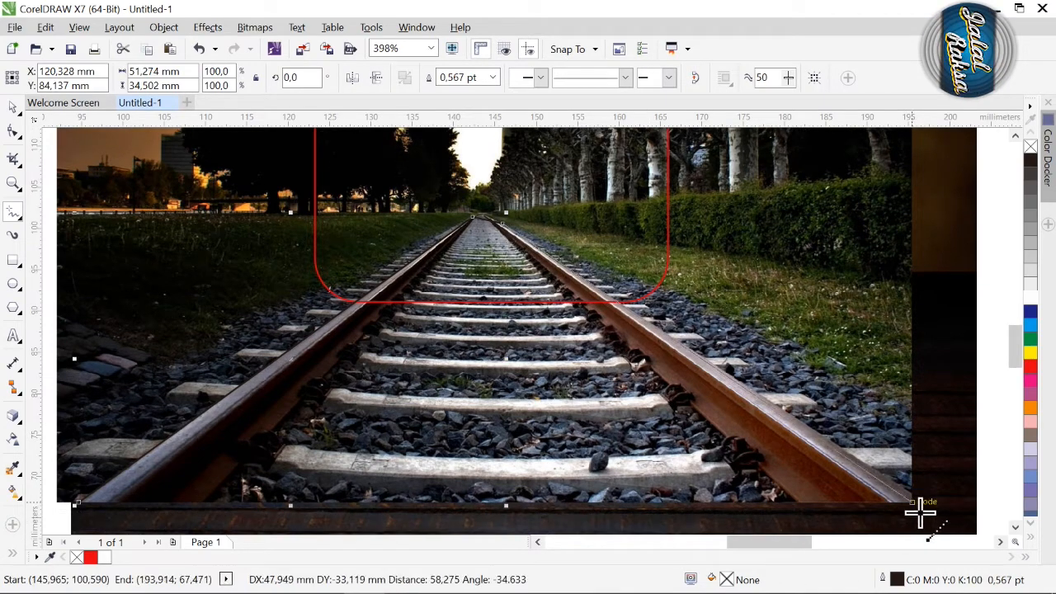
left_click(922, 507)
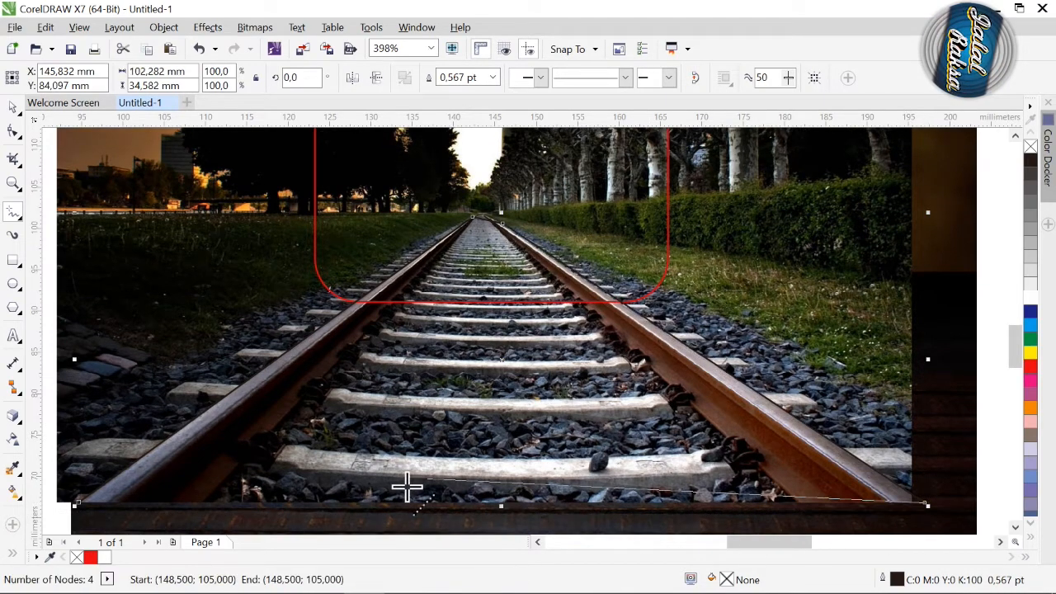
left_click(76, 506)
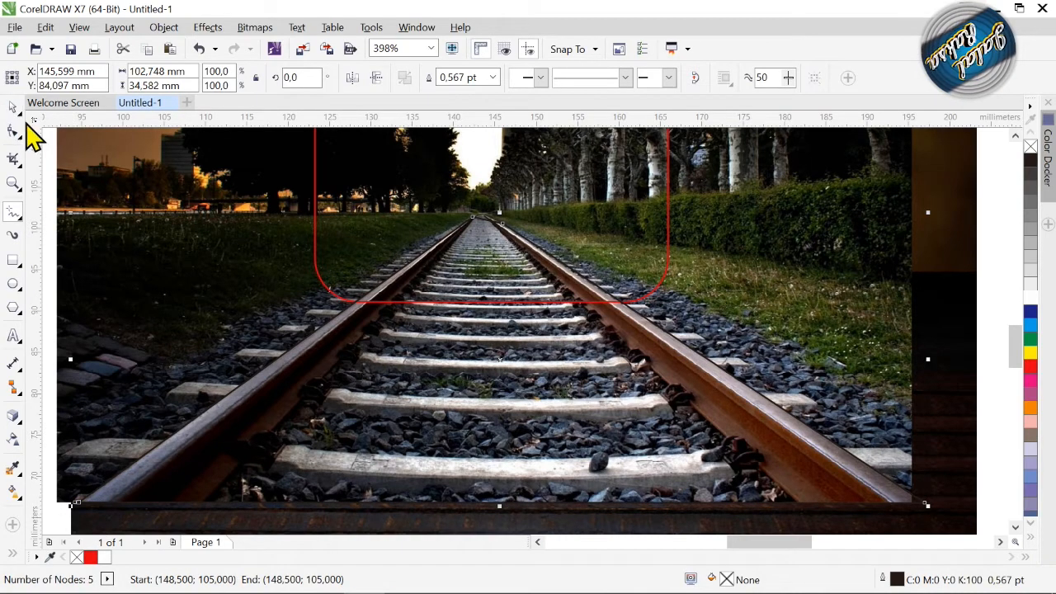
Intersect the track outline with the railway photo to cut out the track.
key("z")
left_click(446, 436)
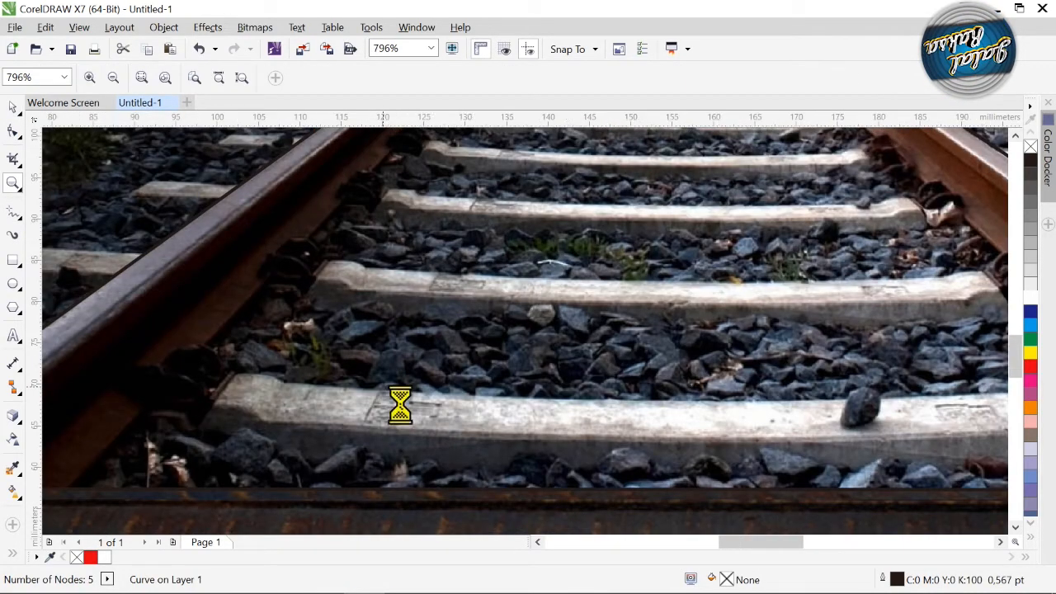
right_click(401, 405)
left_click(13, 109)
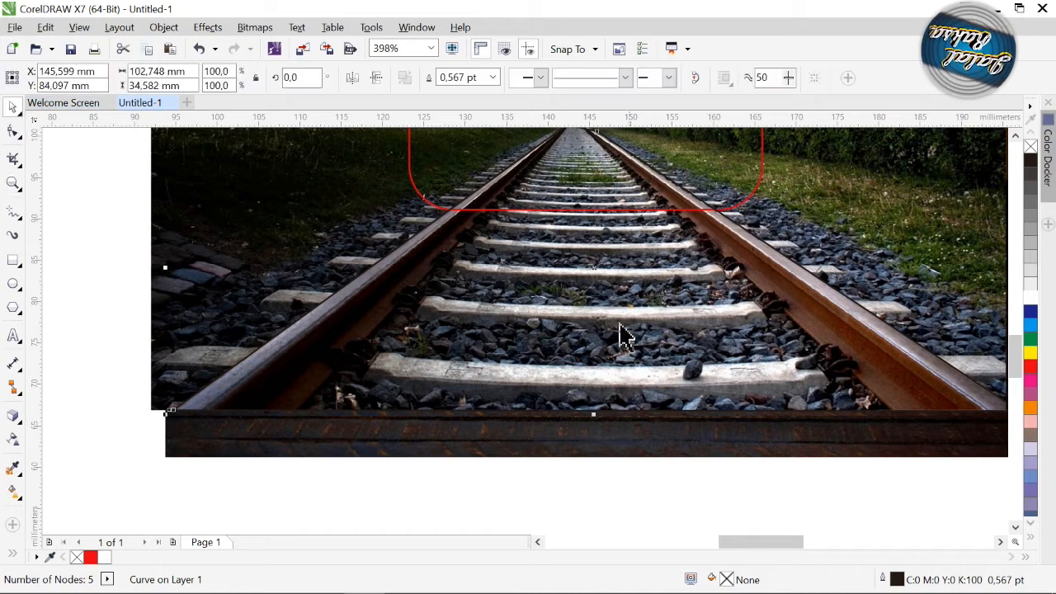
left_click(602, 323, "shift")
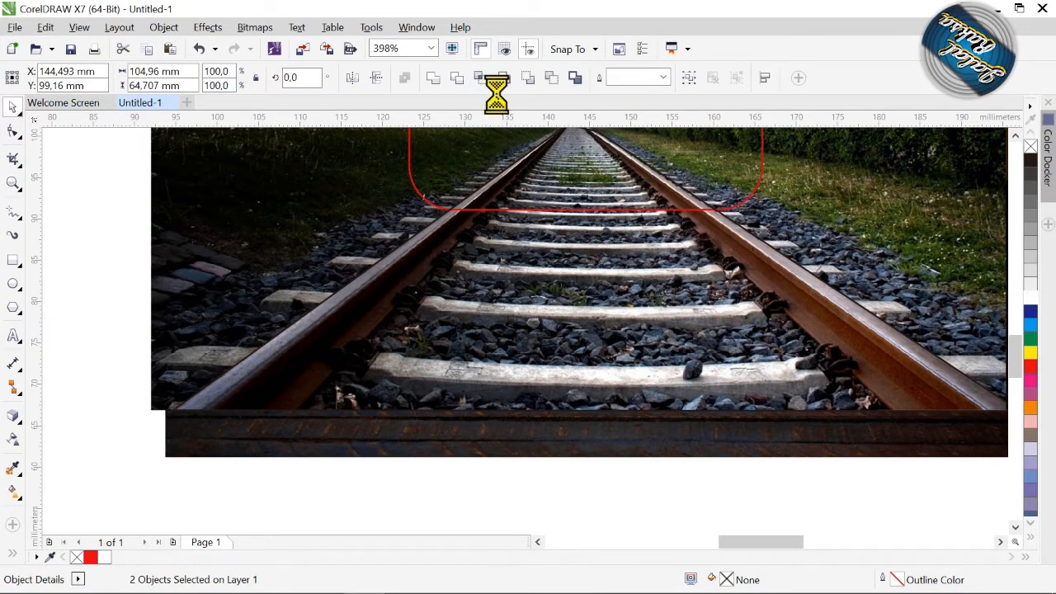
left_click(297, 216)
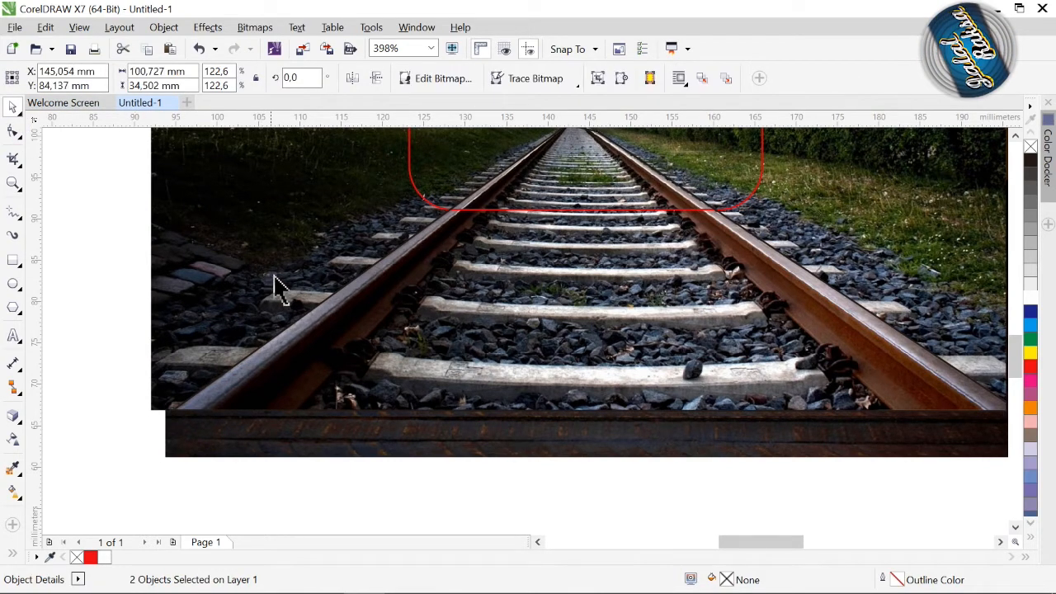
Delete the full railway copy over the TV, keeping the track cutout and the PowerClip.
key("z")
right_click(447, 333)
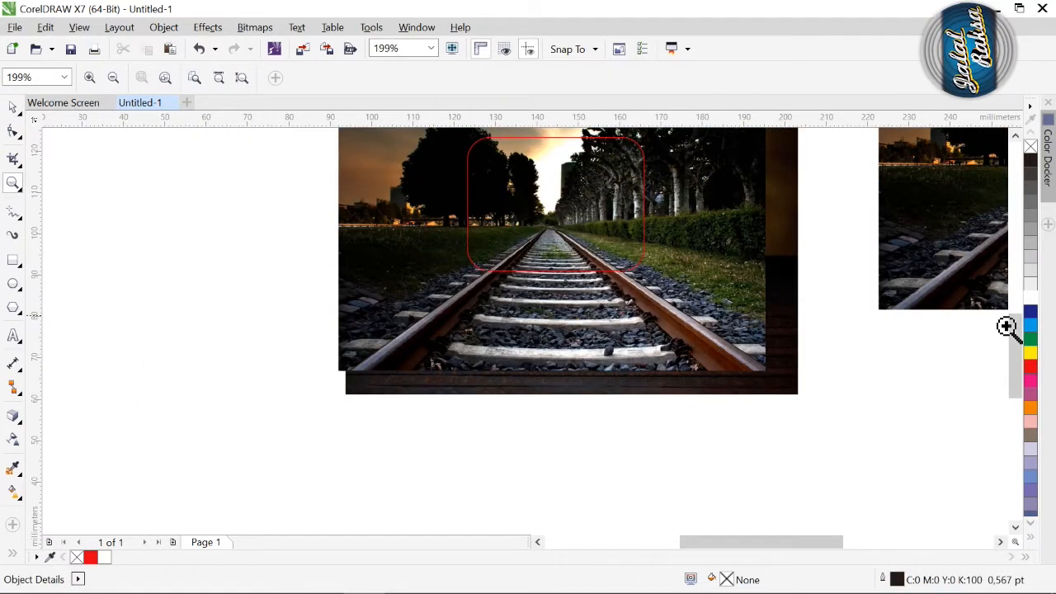
left_click_drag(1015, 360, 1016, 345)
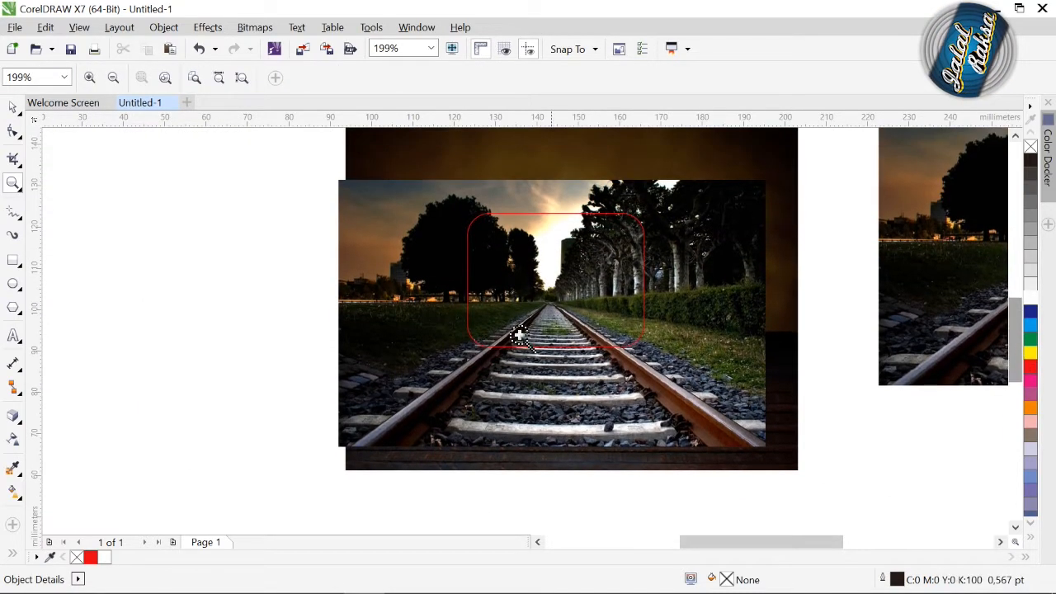
left_click(14, 108)
left_click(423, 309)
left_click_drag(425, 310, 228, 330)
key("Delete")
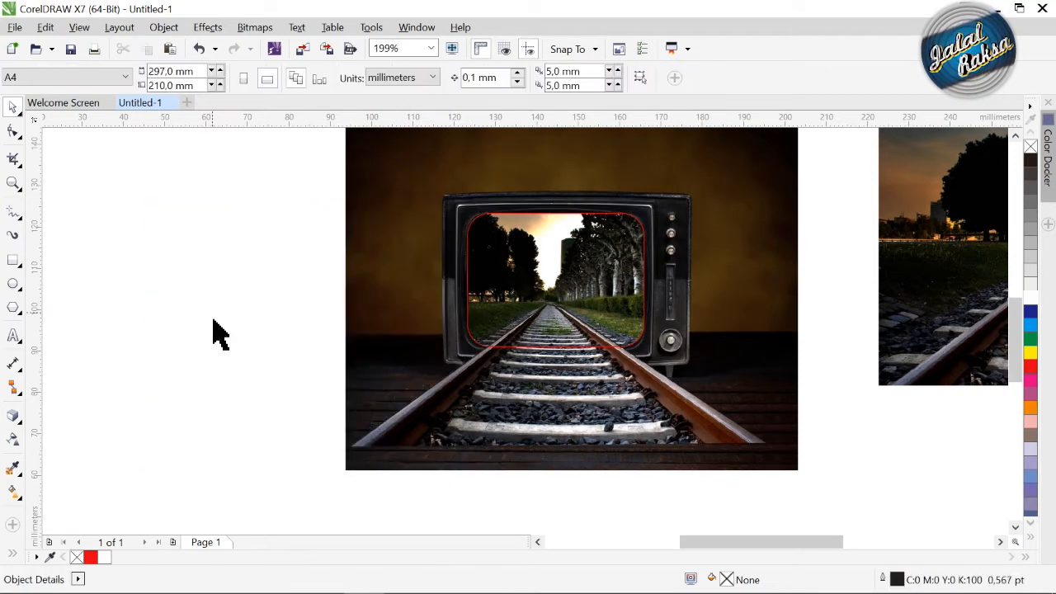
Set the outline width of the PowerClip rectangle on the TV screen to None.
left_click(475, 307)
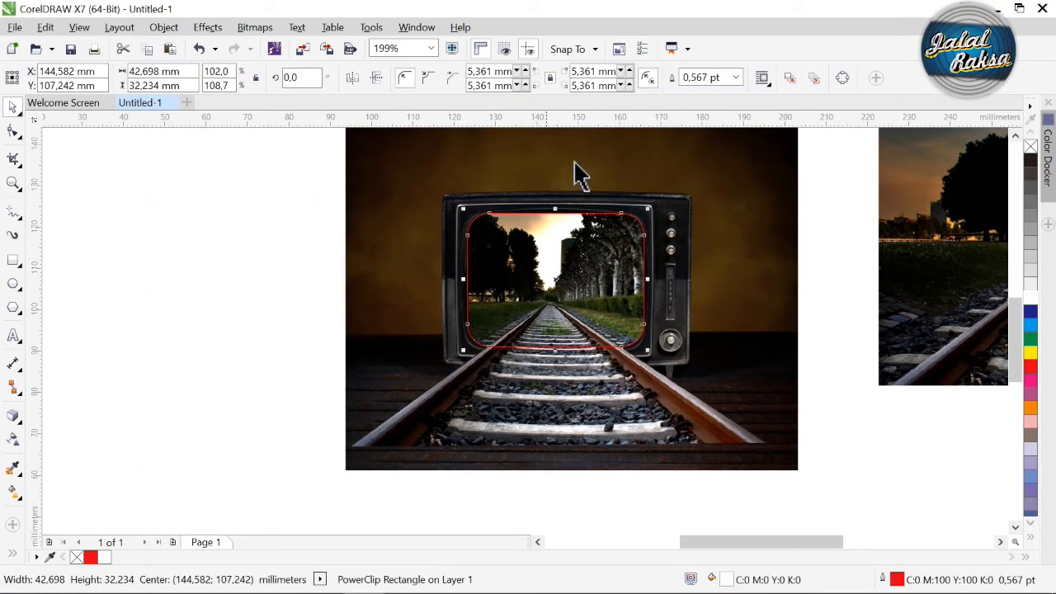
left_click(735, 78)
left_click(709, 92)
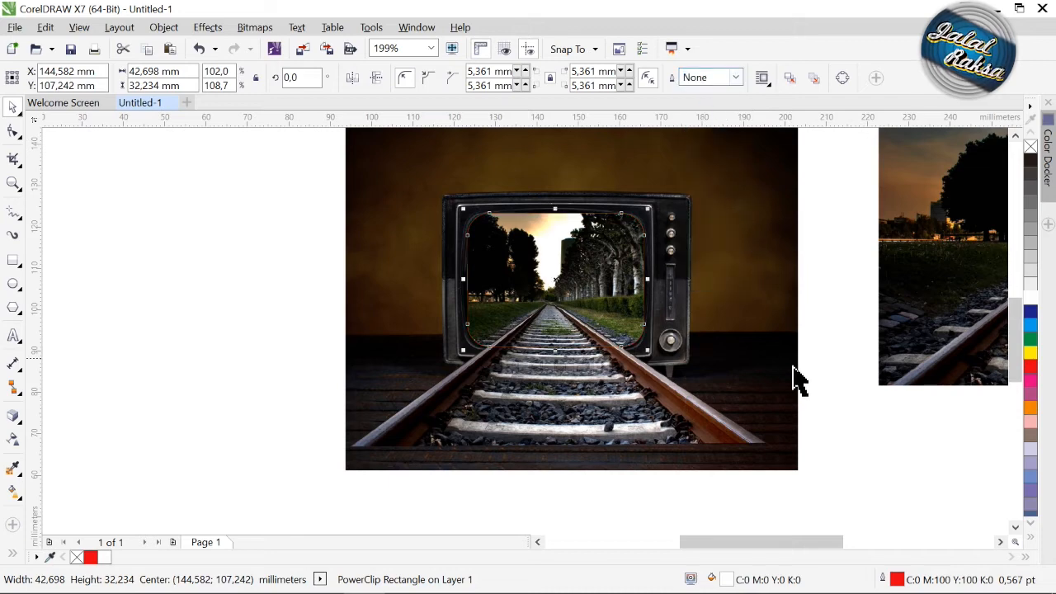
left_click(813, 390)
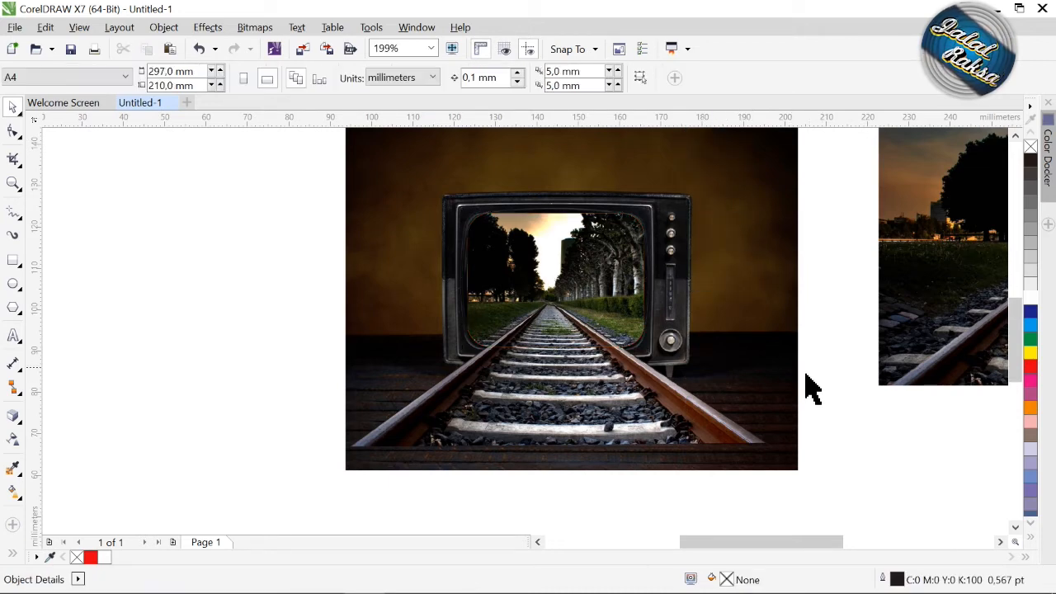
Reshape the tip of the track cutout at the vanishing point by moving its upper-right node inward onto the rail.
left_click(13, 183)
left_click_drag(449, 299, 687, 448)
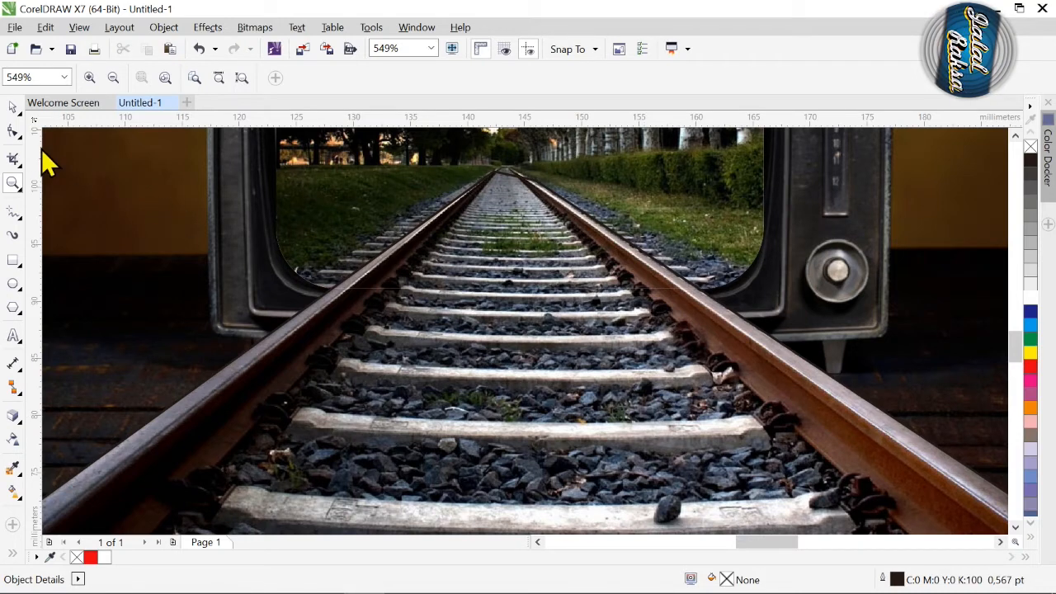
left_click(13, 131)
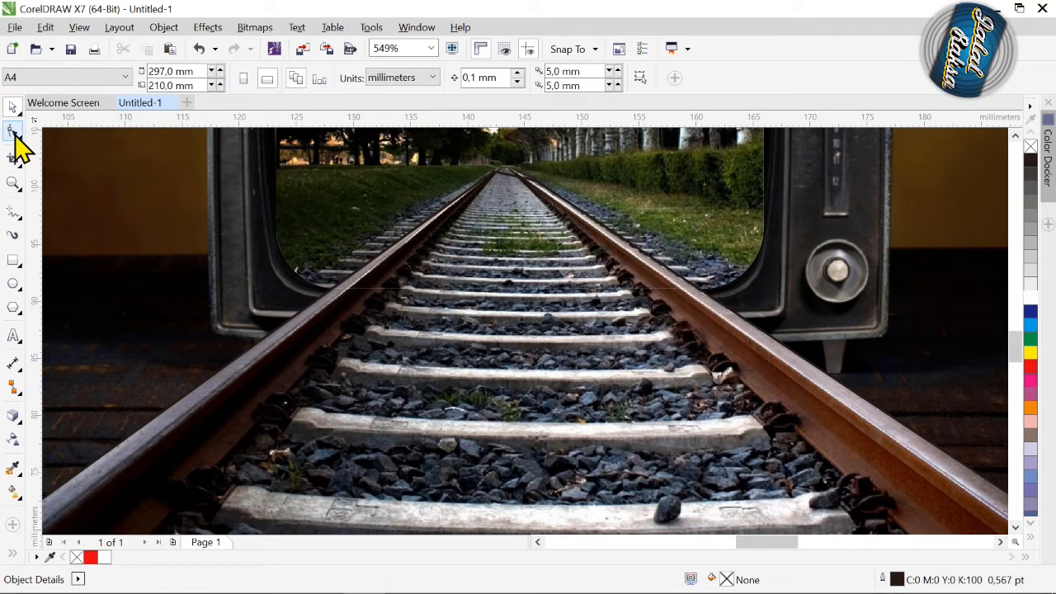
left_click(506, 189)
left_click(539, 186)
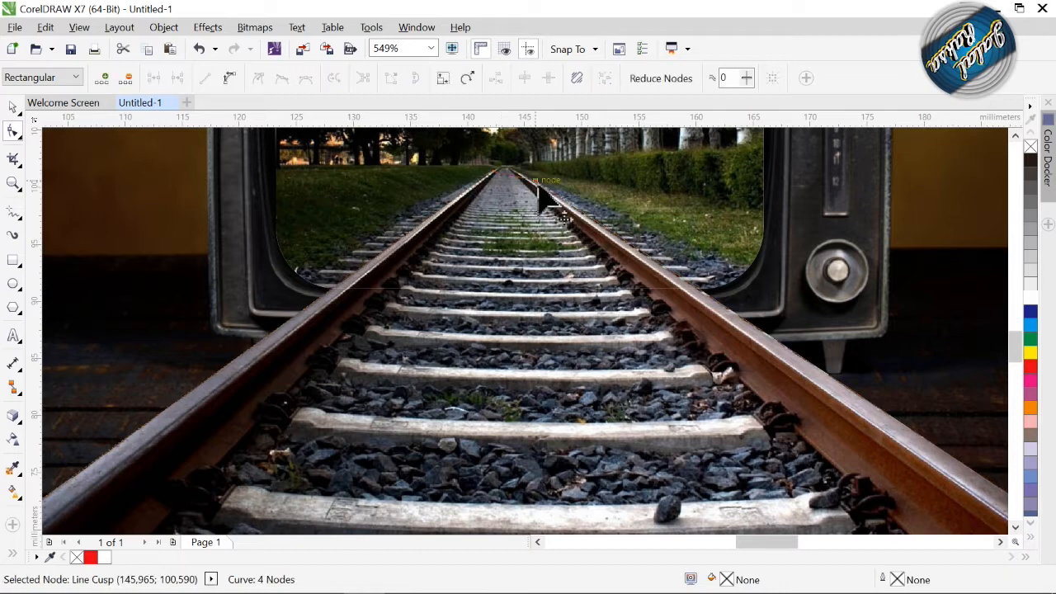
left_click_drag(535, 186, 529, 185)
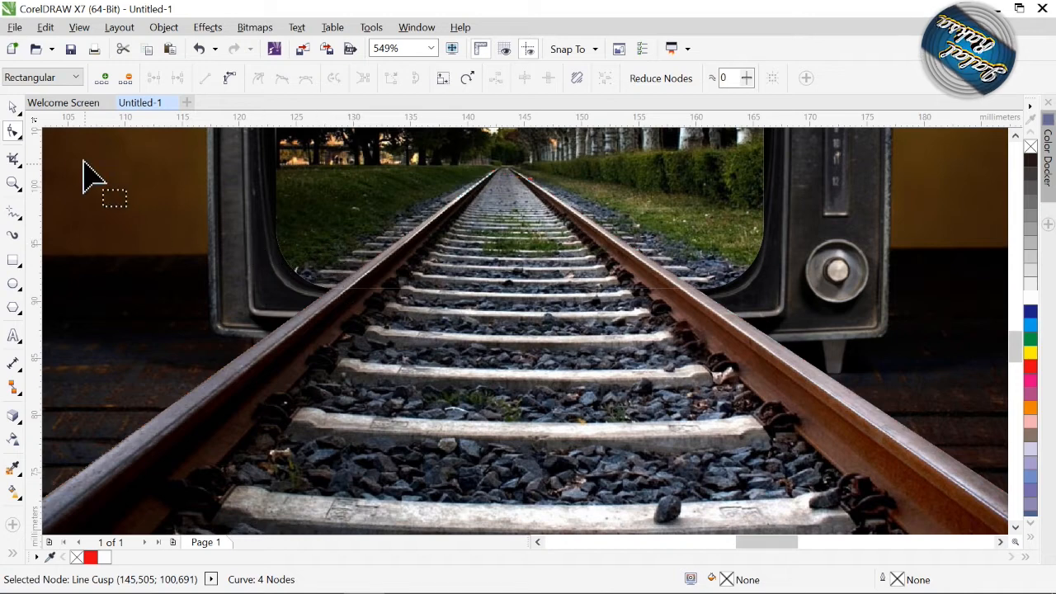
left_click(14, 106)
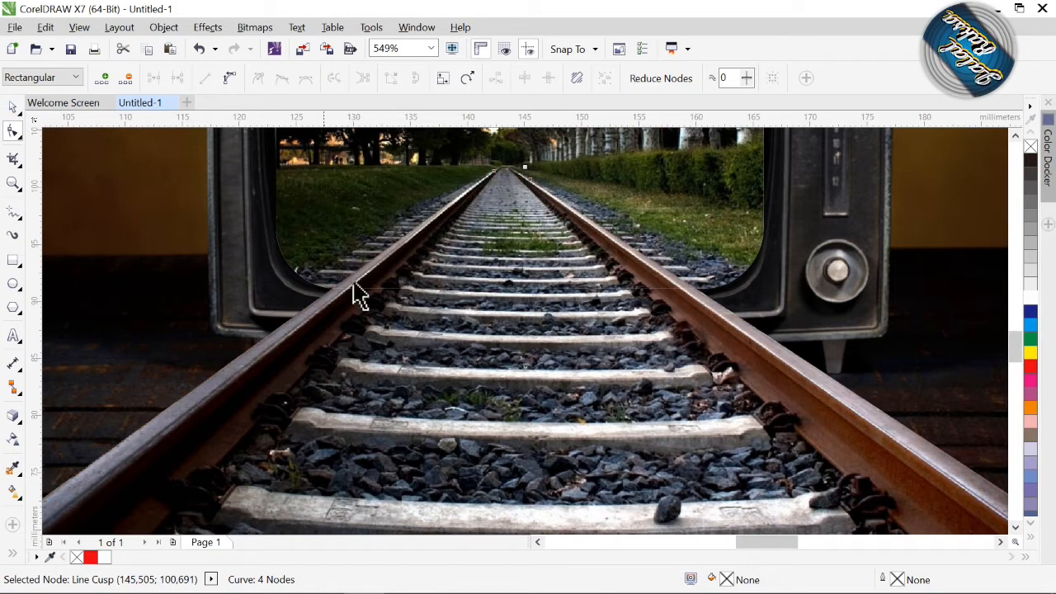
key("z")
right_click(435, 301)
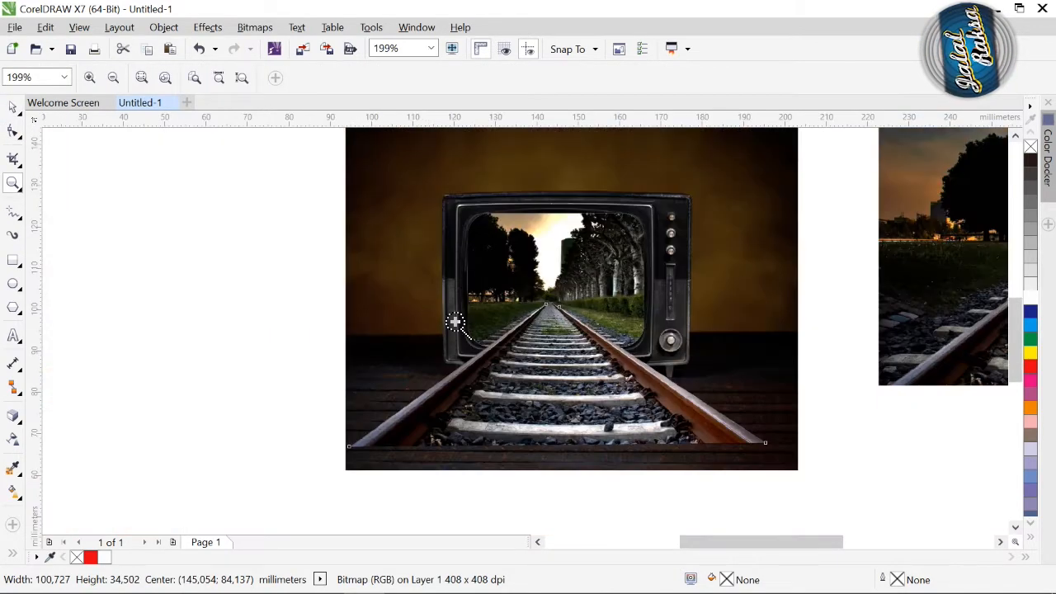
left_click(13, 107)
left_click(252, 314)
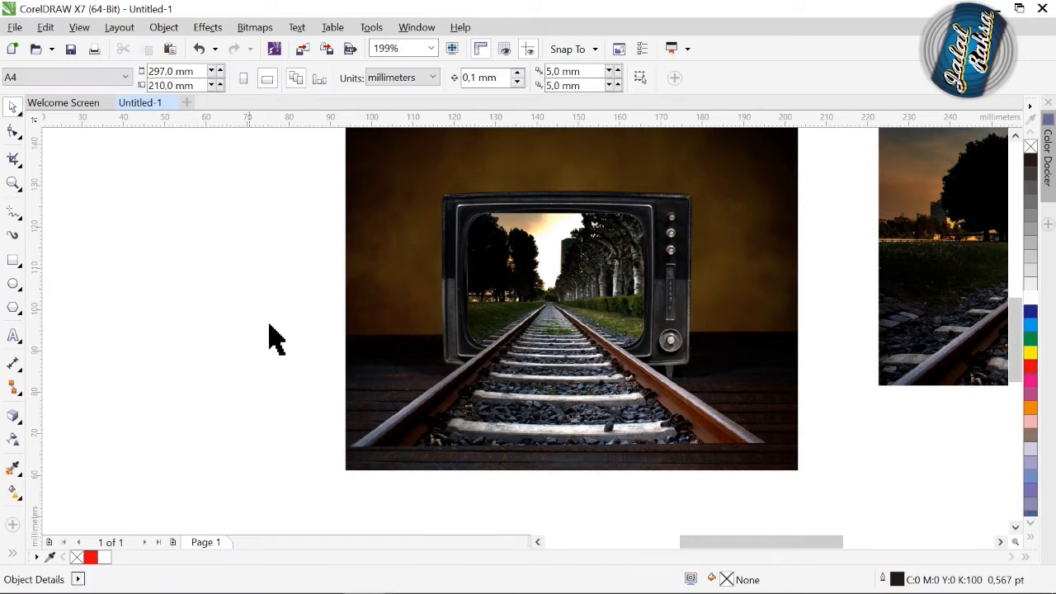
Crop the TV photo's upper and lower edges inward with the Shape tool, leaving a picture about 110 × 75 mm.
scroll(1022, 377, "up", 1)
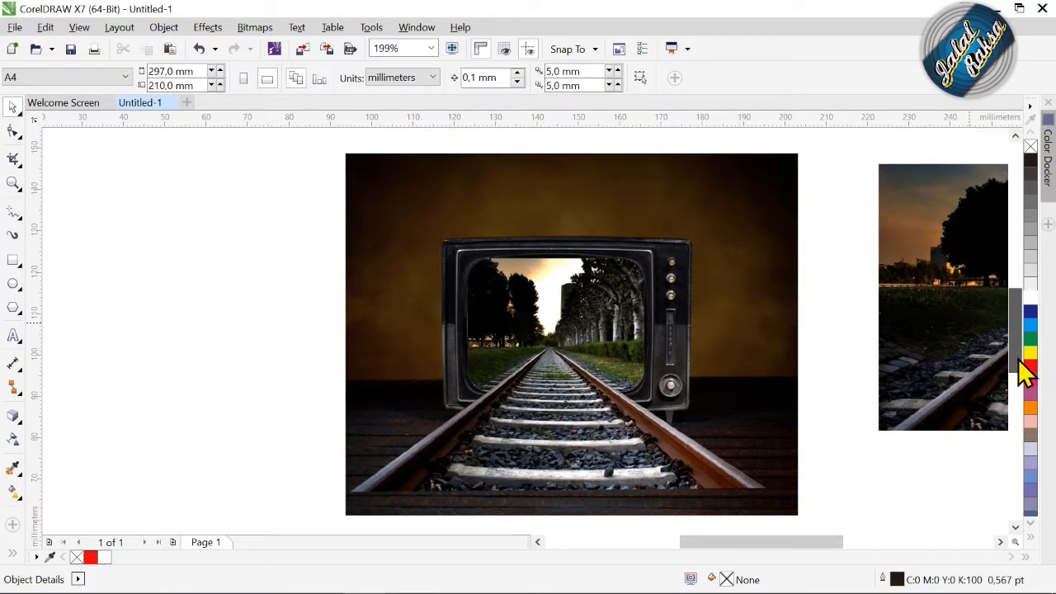
left_click(12, 132)
left_click(430, 202)
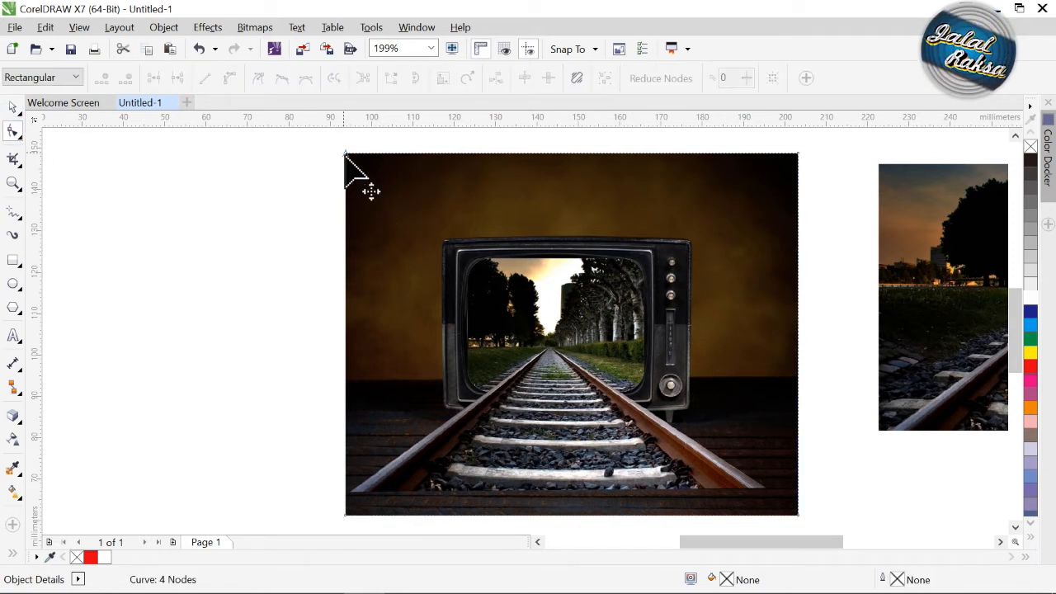
left_click_drag(555, 162, 552, 196)
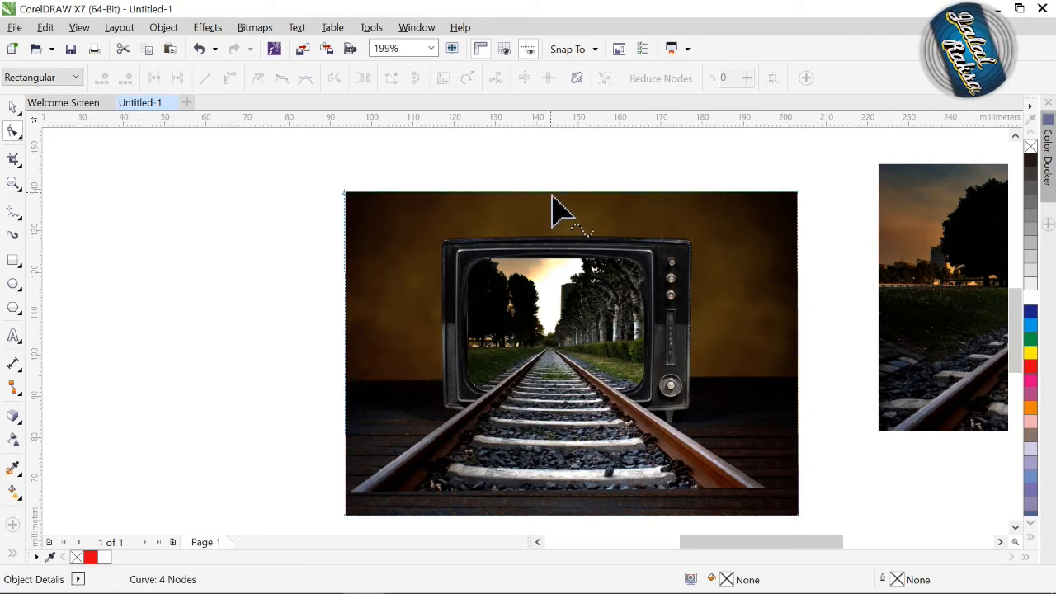
left_click_drag(573, 517, 558, 506)
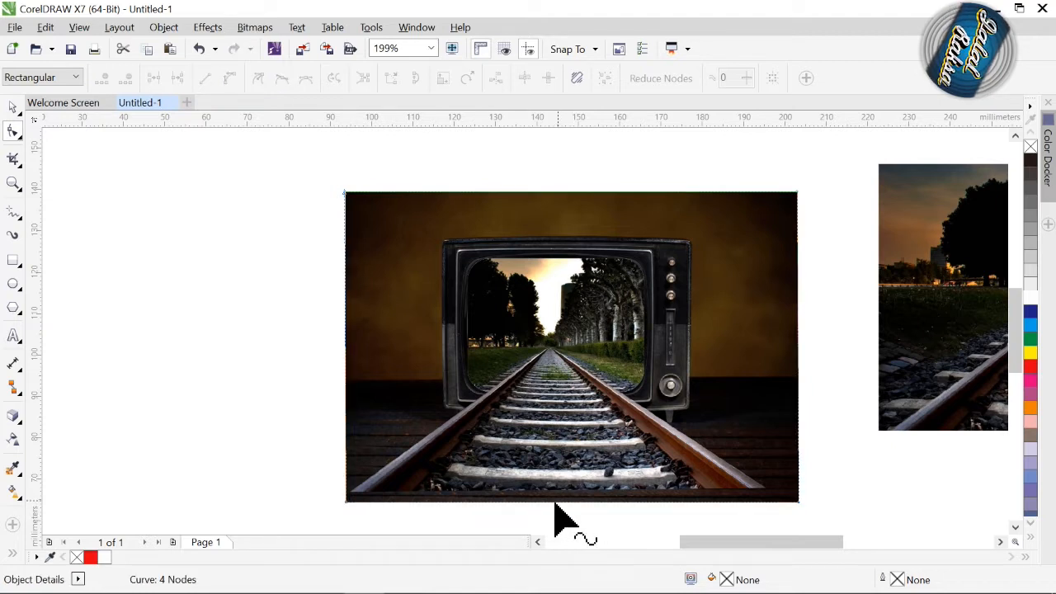
Convert the TV photo, screen PowerClip and track cutout together to one 500 dpi RGB Color (24-bit) bitmap with anti-aliasing and transparent background.
left_click(12, 107)
left_click_drag(265, 161, 864, 541)
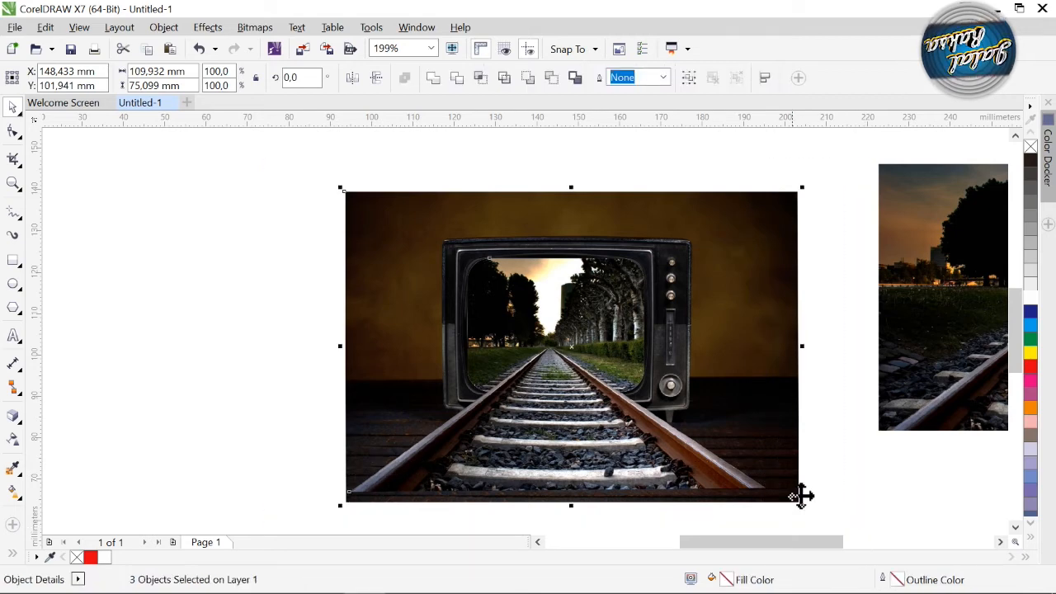
left_click(249, 28)
left_click(274, 47)
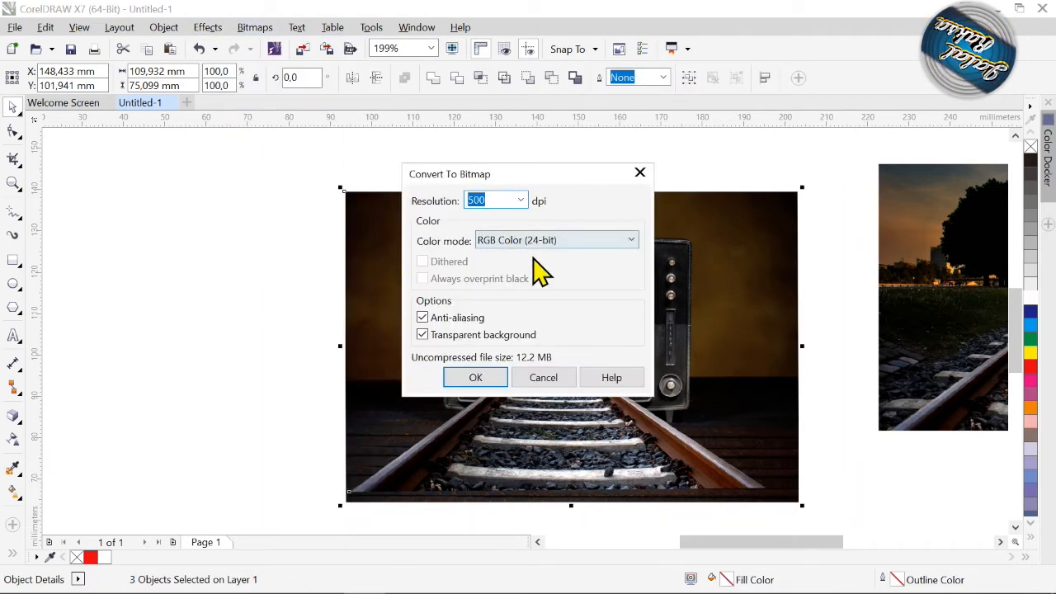
left_click(469, 378)
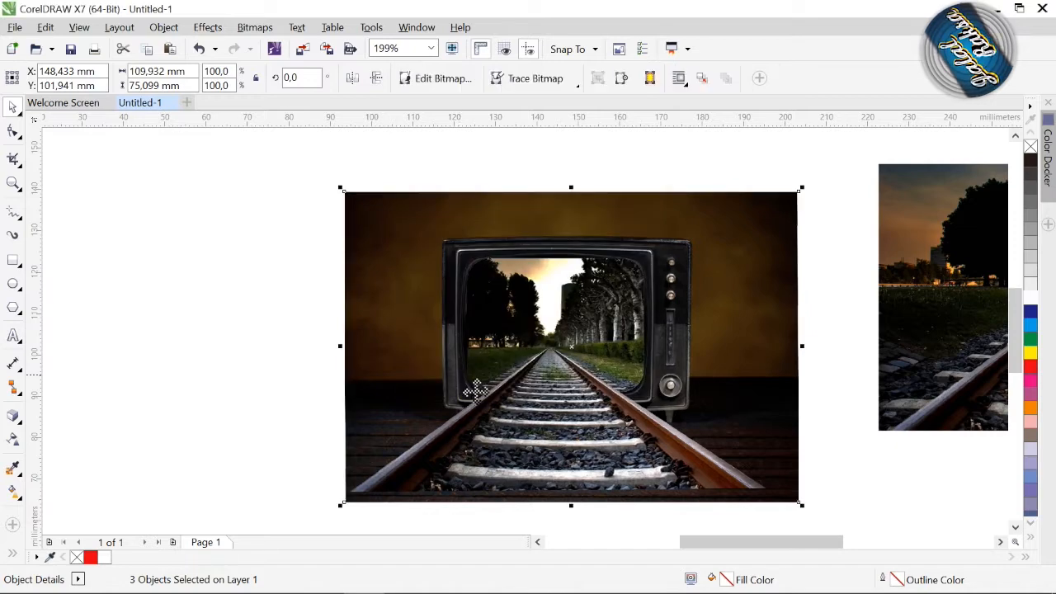
Place the cut-out boy with the red backpack on the track in front of the TV.
key("z")
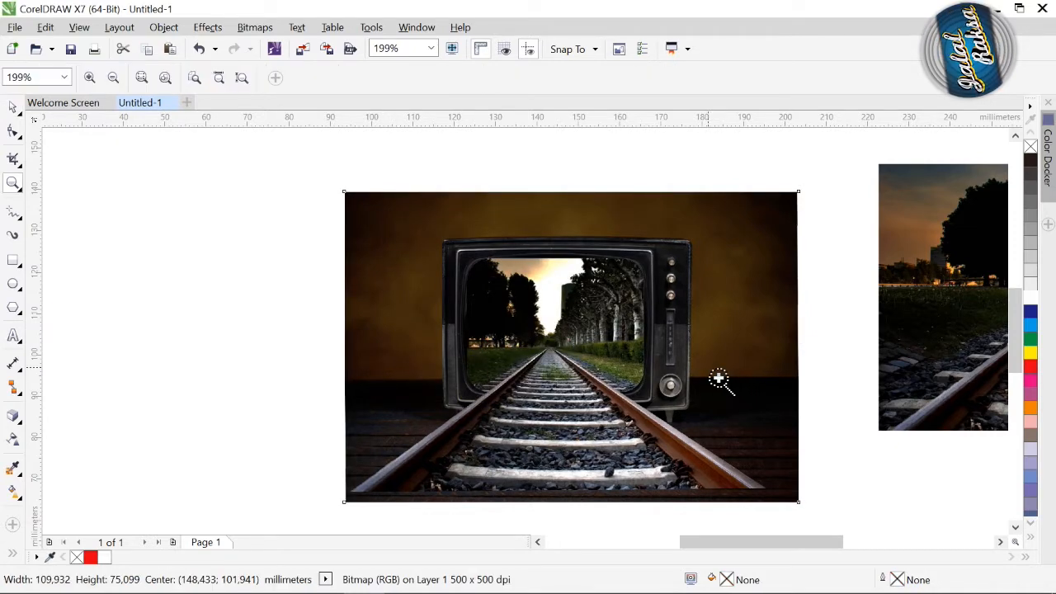
right_click(701, 378)
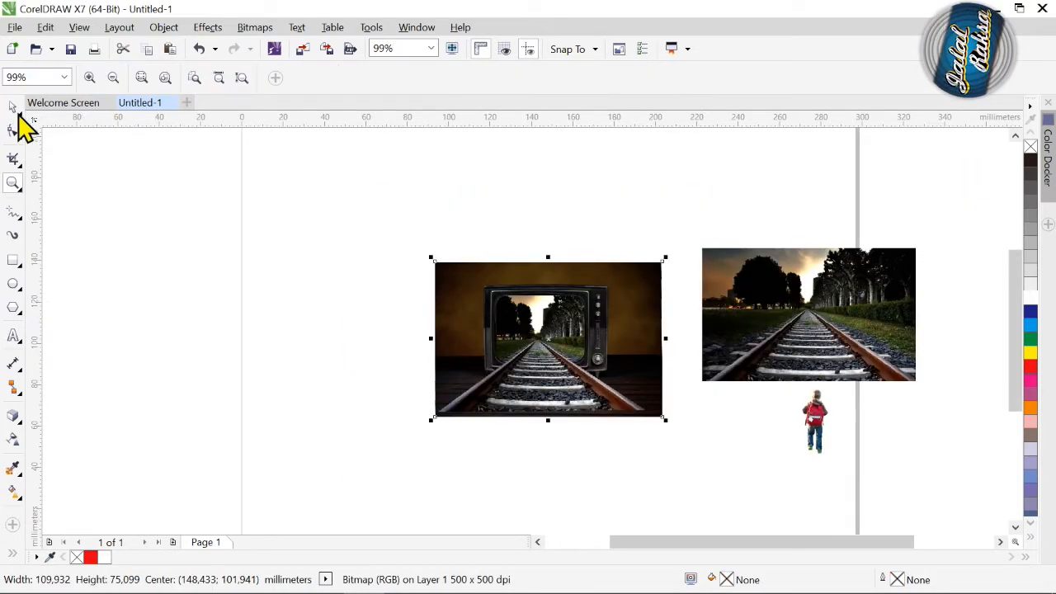
left_click(12, 109)
left_click_drag(828, 431, 553, 393)
key("z")
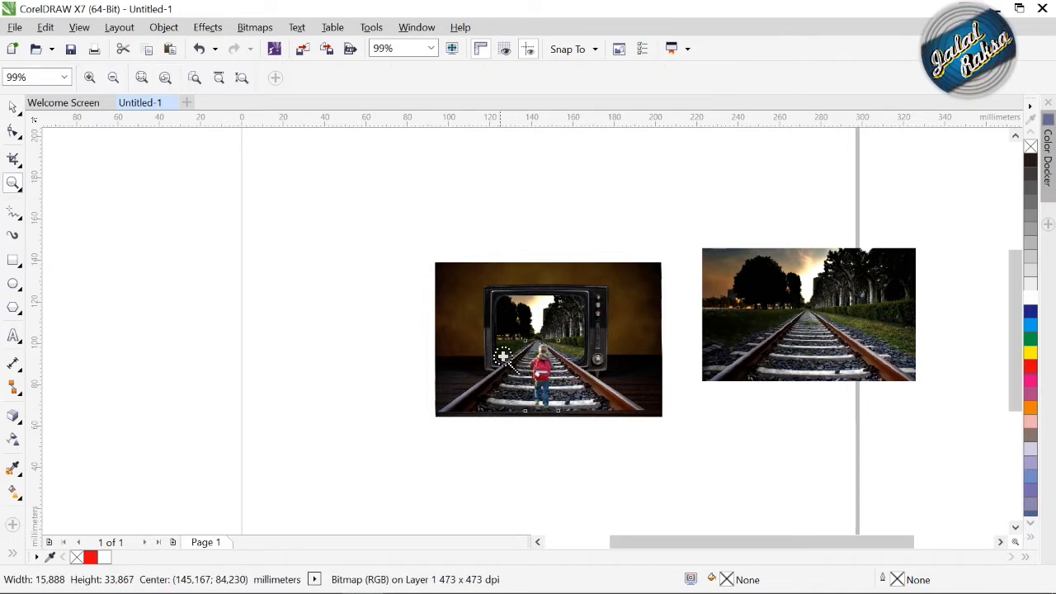
left_click_drag(488, 320, 601, 456)
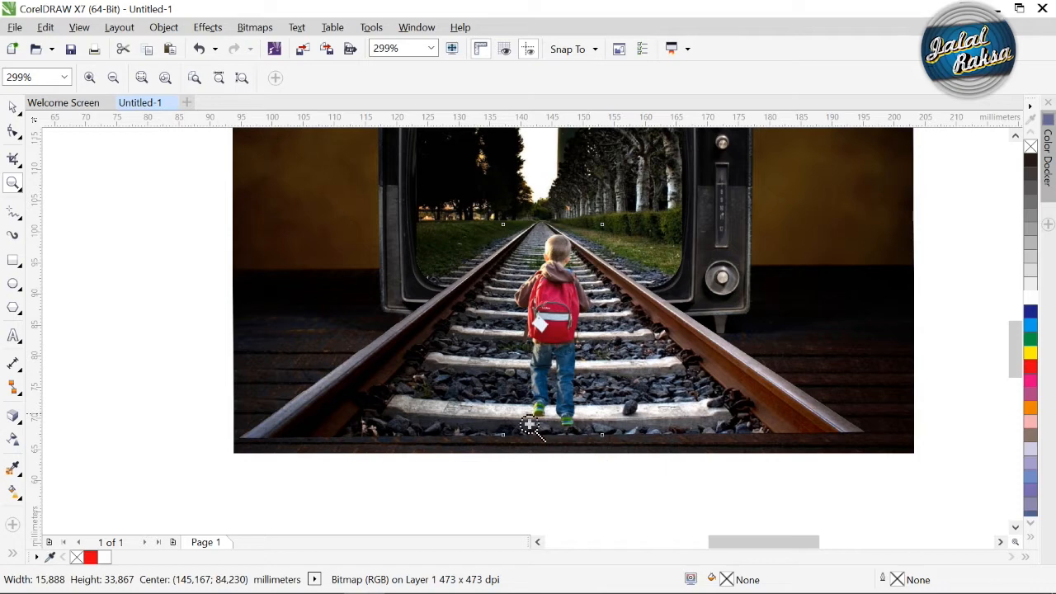
Shift the boy slightly up the track so his centre sits at about 145.5, 86.3 mm.
left_click(13, 106)
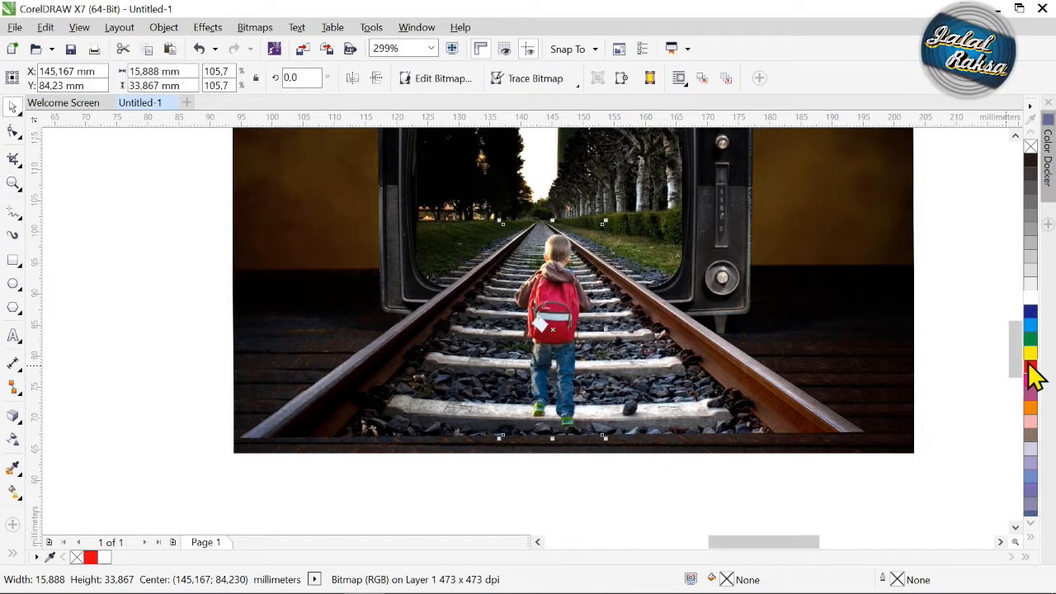
scroll(1023, 372, "up", 2)
left_click_drag(1018, 355, 1010, 357)
left_click(993, 371)
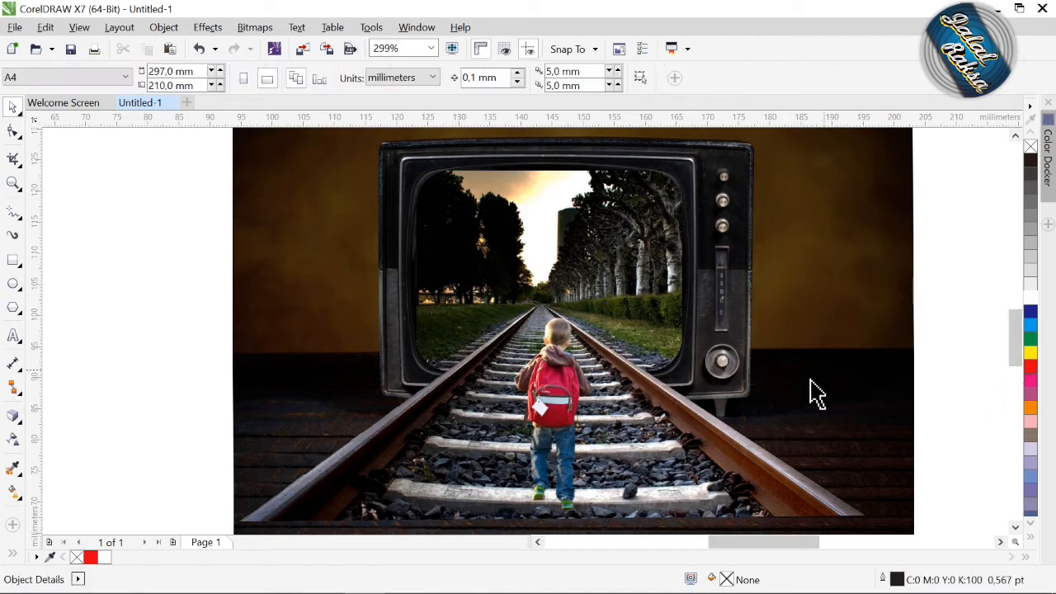
left_click(578, 411)
left_click_drag(578, 410, 574, 400)
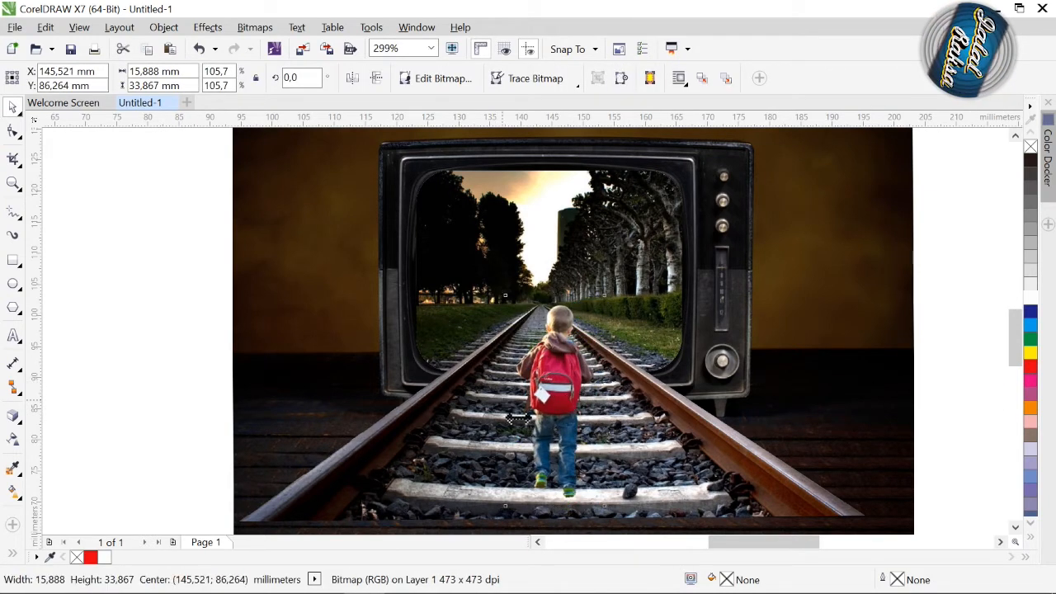
Create a horizontally mirrored copy of the boy beside the original and darken it with the lowest Gamma value.
left_click_drag(518, 417, 648, 421)
left_click(218, 28)
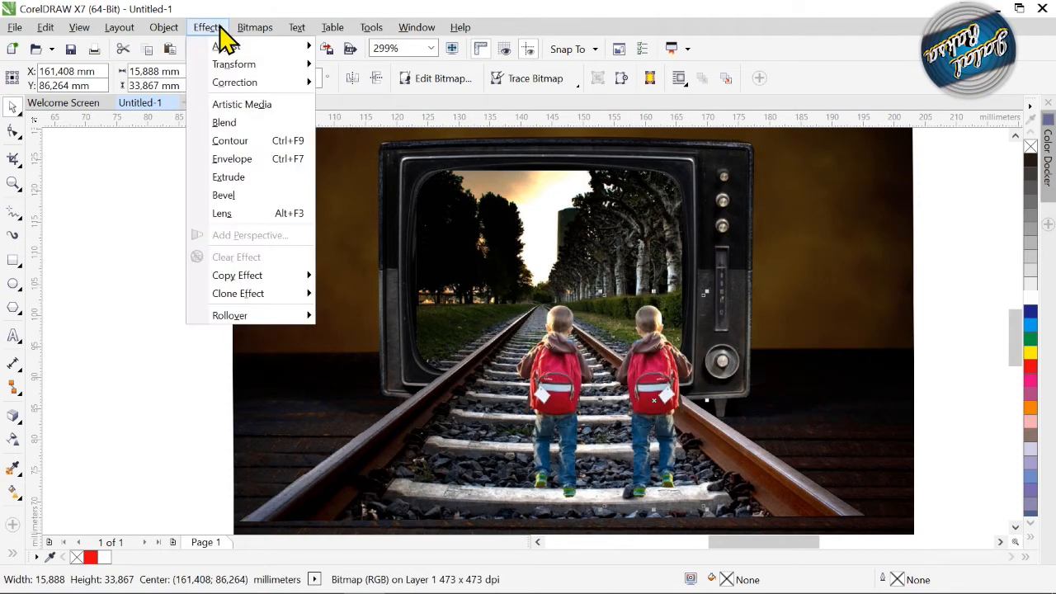
mouse_move(225, 52)
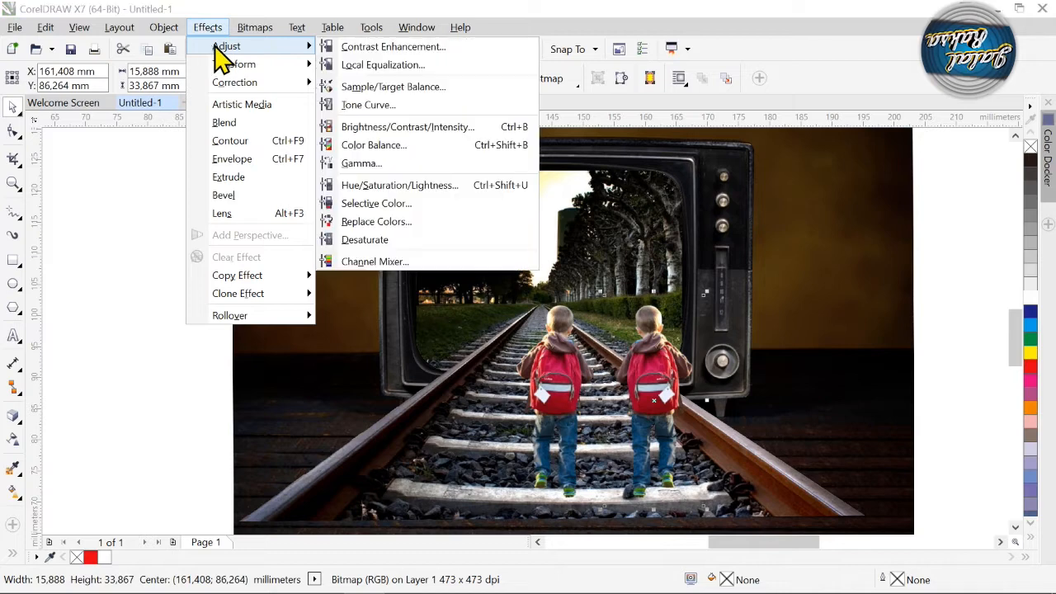
left_click(372, 182)
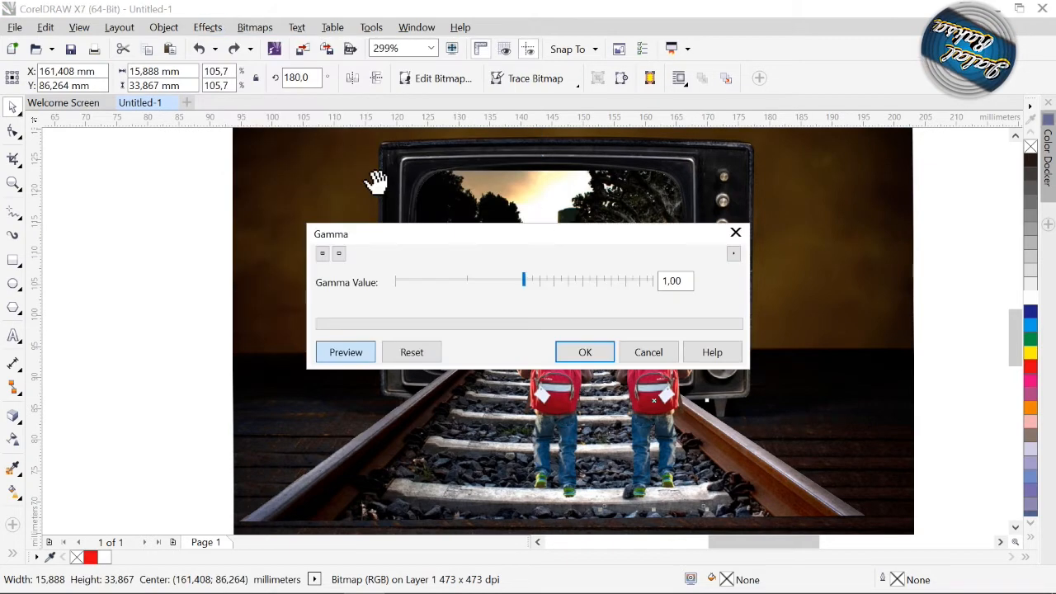
left_click(397, 282)
left_click(585, 352)
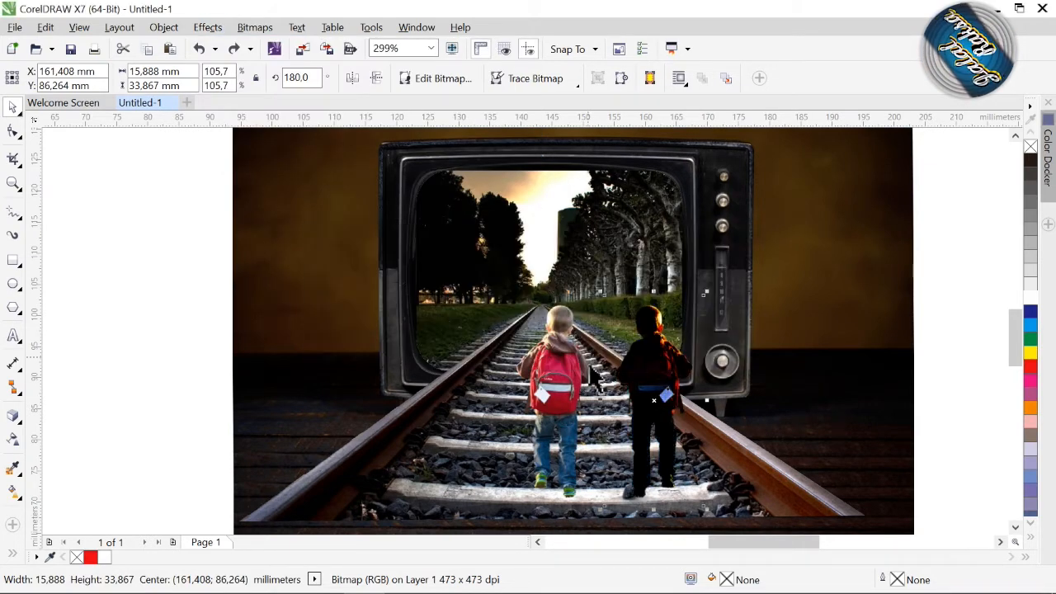
Convert the darkened boy copy to a 500 dpi Black and White (1-bit) bitmap.
left_click(263, 28)
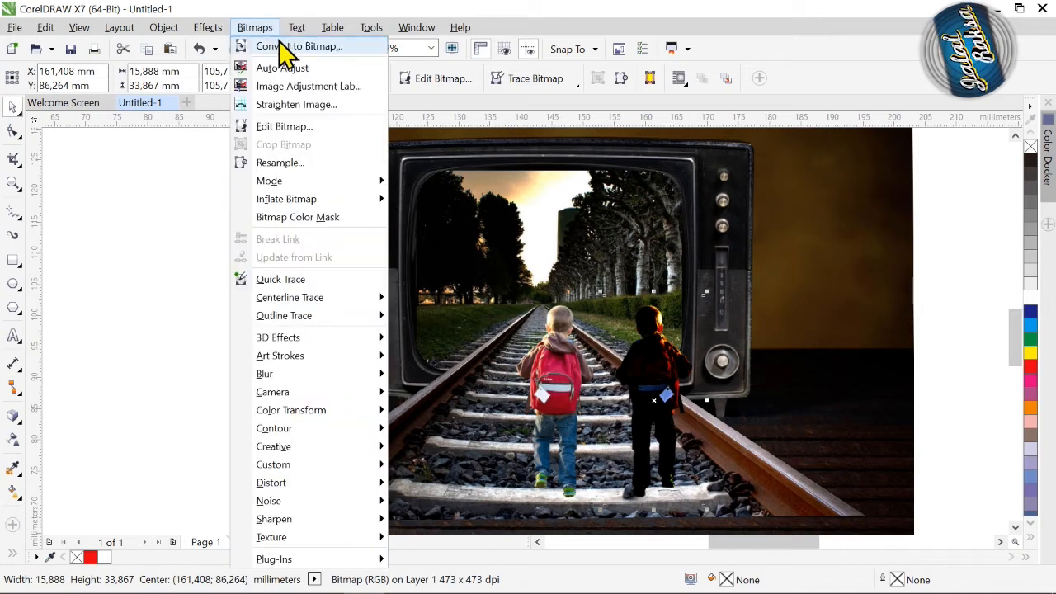
left_click(280, 45)
type("500")
left_click(505, 241)
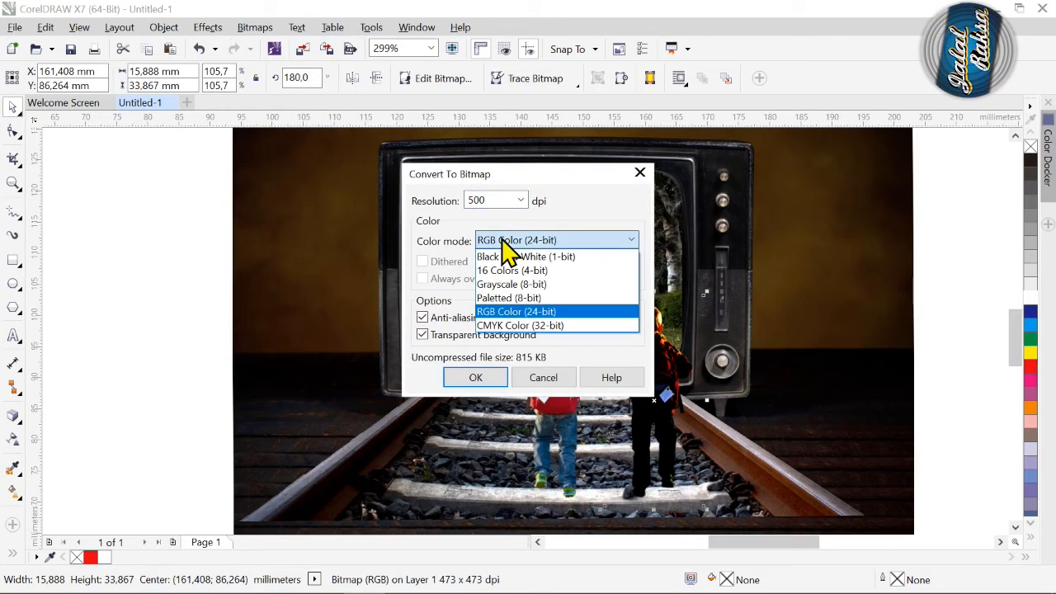
left_click(512, 259)
left_click(476, 378)
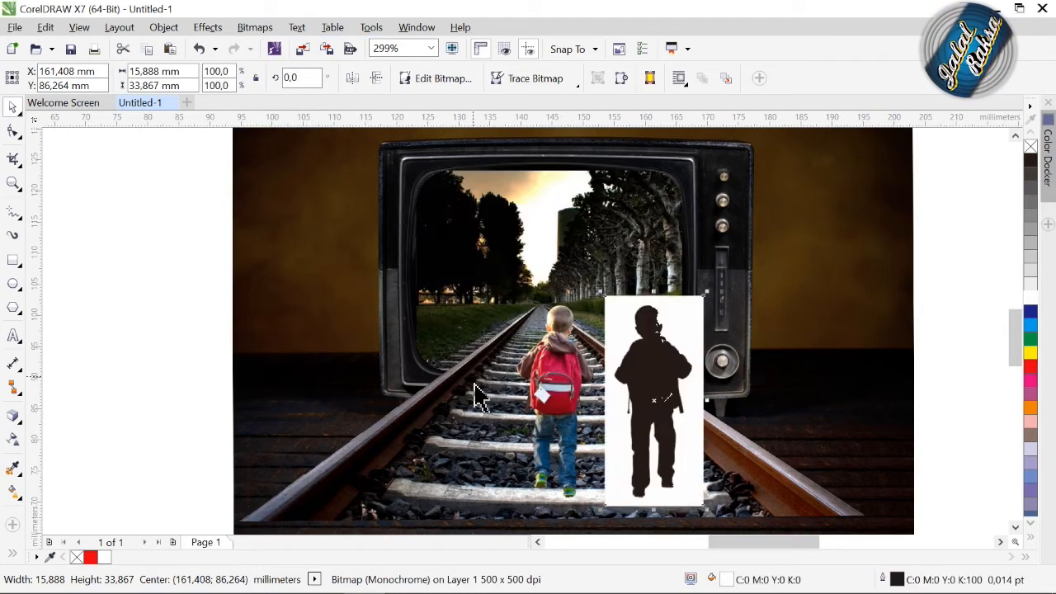
Quick Trace the black-and-white boy bitmap into vector shapes and delete the source bitmap.
left_click(567, 83)
left_click(566, 97)
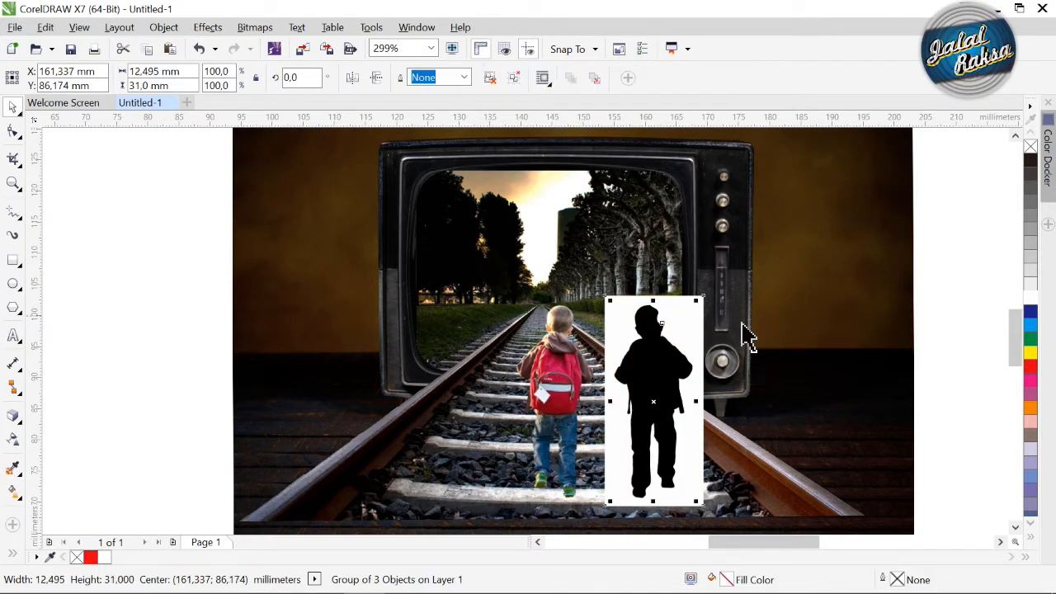
left_click_drag(708, 328, 832, 330)
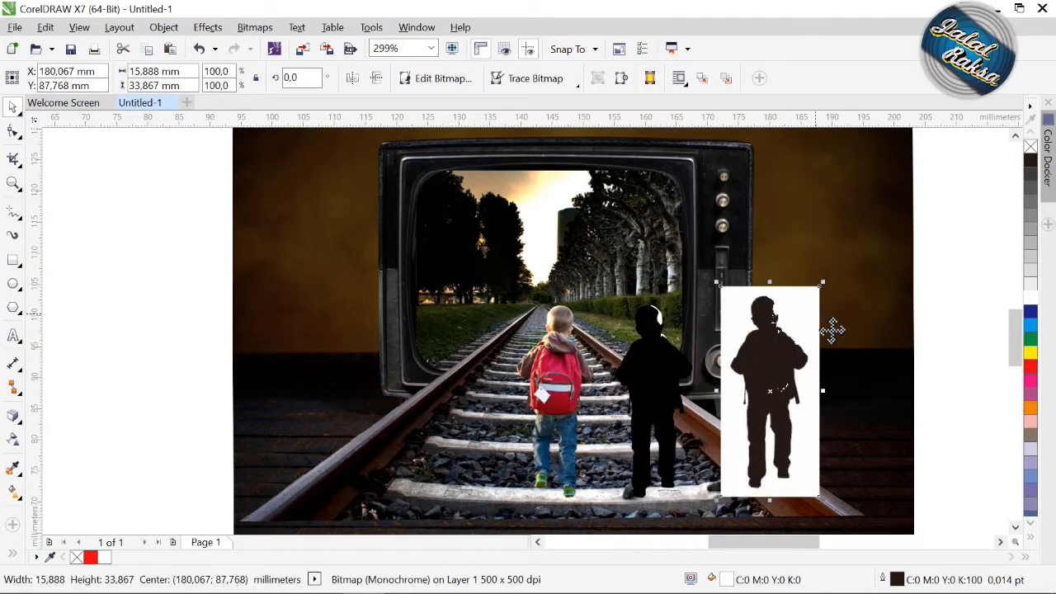
key("Delete")
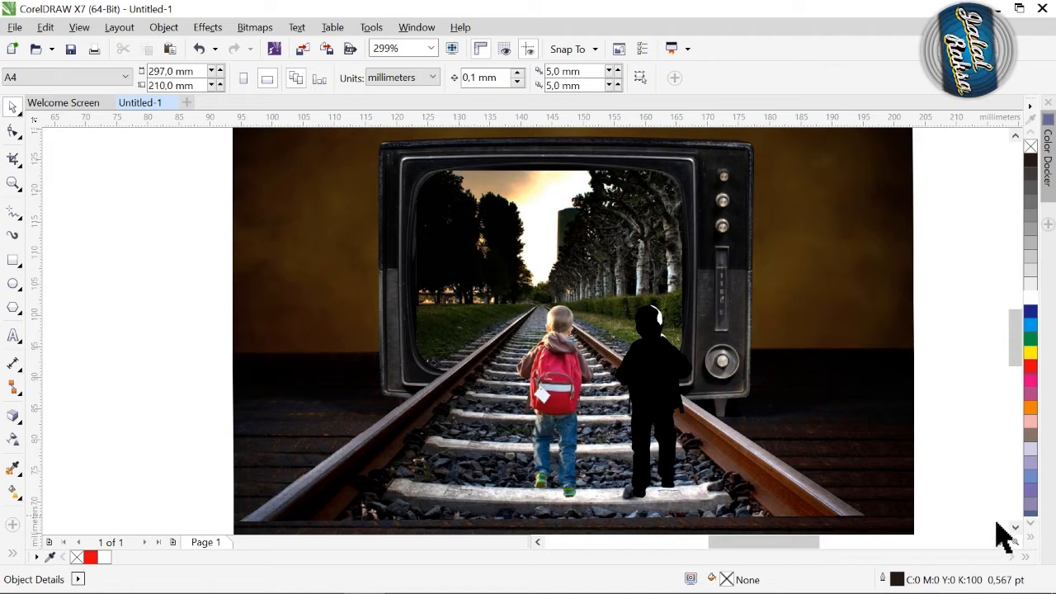
Fill the traced silhouette group with solid black, C100 M100 Y100 K100.
left_click_drag(945, 499, 589, 277)
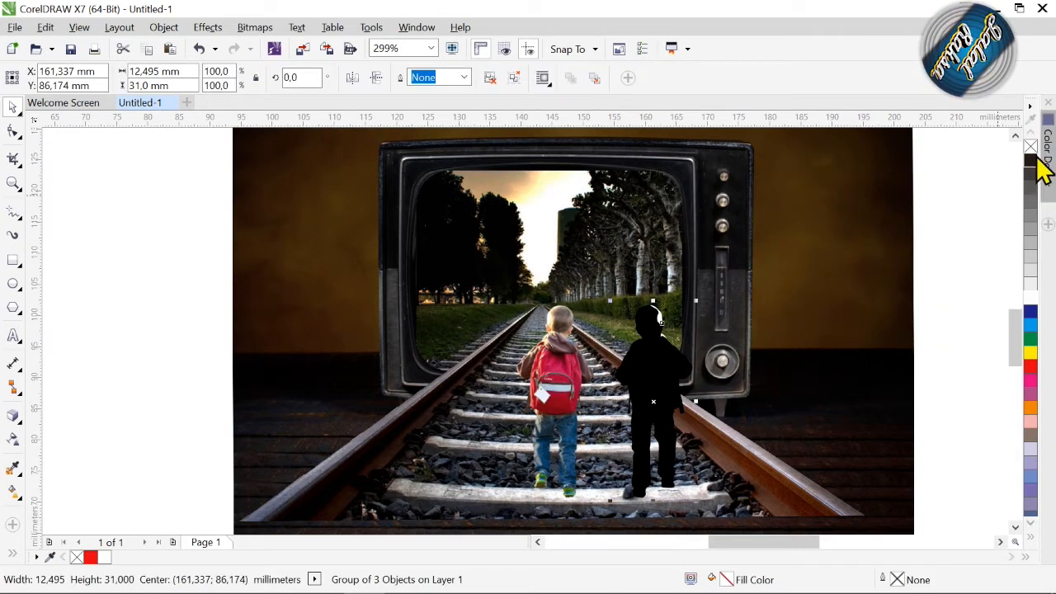
left_click(1034, 540)
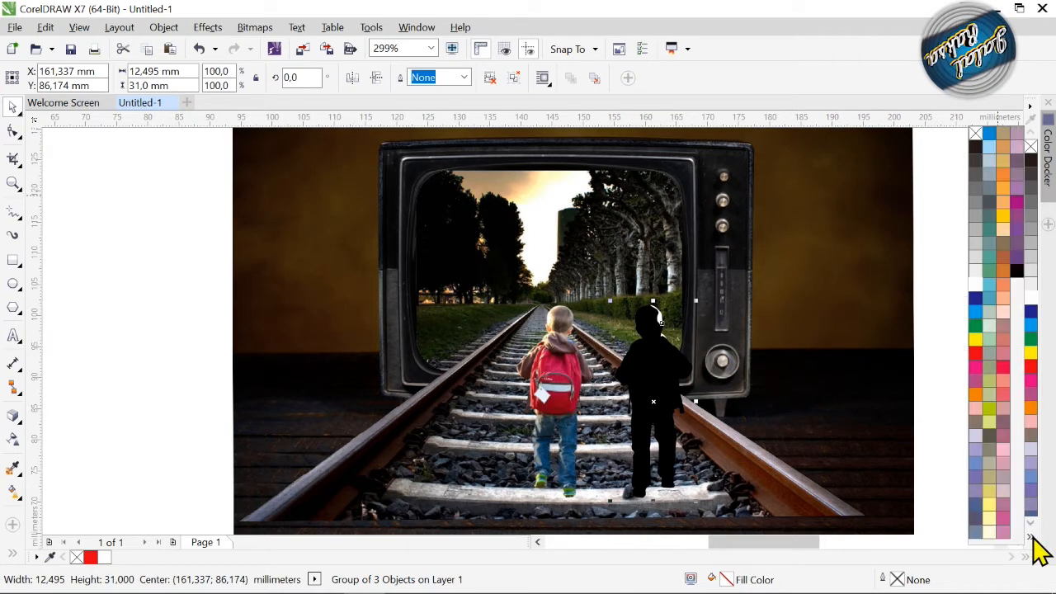
left_click(1021, 275)
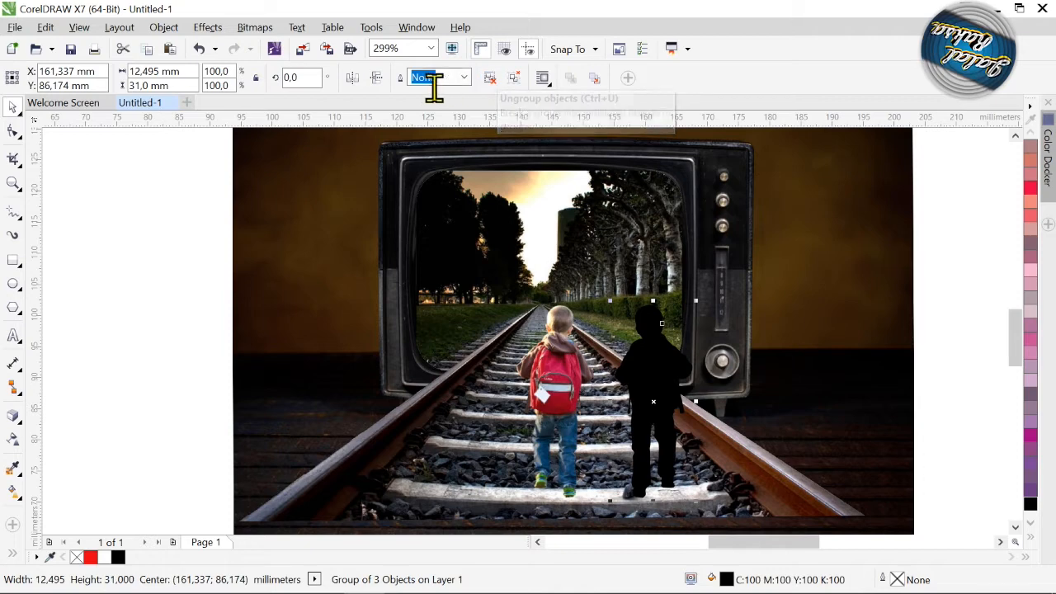
Combine the ungrouped silhouette shapes into a single curve and move it over the boy, slightly offset.
left_click(489, 78)
key("ctrl+l")
left_click_drag(670, 402, 596, 394)
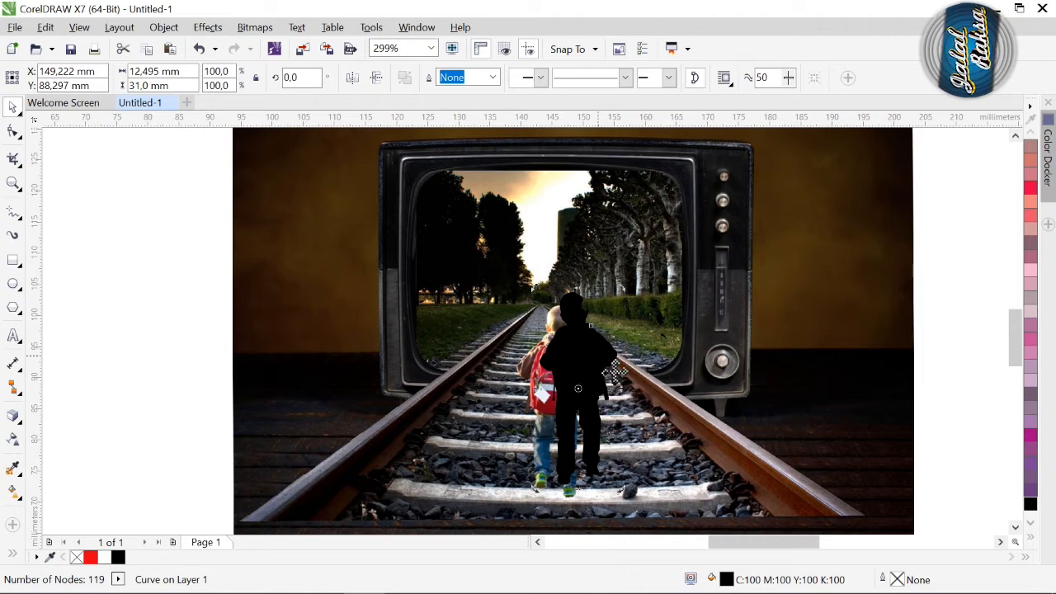
Center the black silhouette on the boy and skew it horizontally away from him, to about 19.4 mm wide.
key("c")
key("e")
left_click(575, 388)
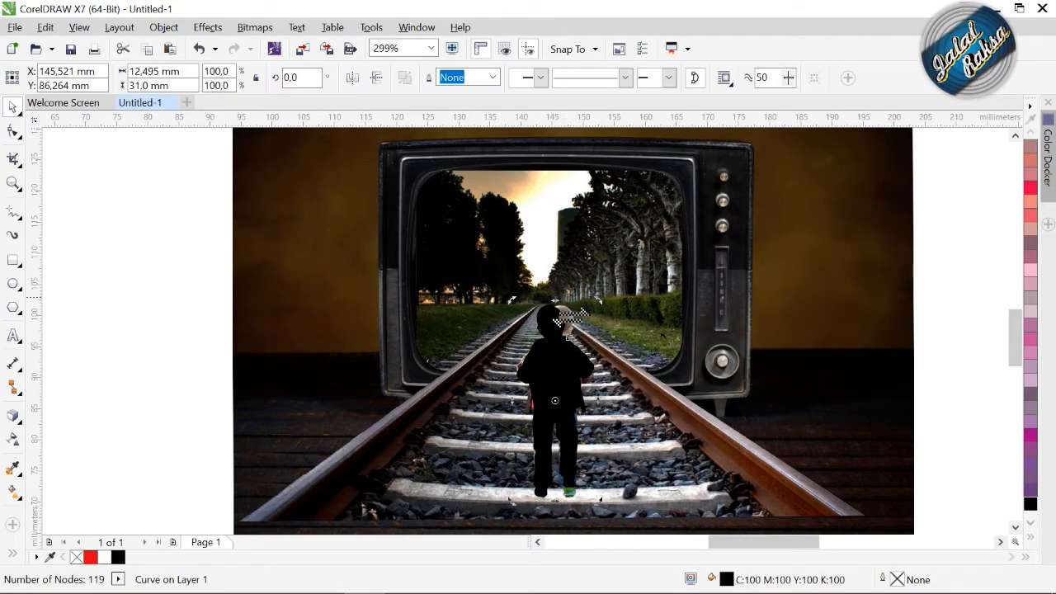
left_click_drag(578, 315, 657, 381)
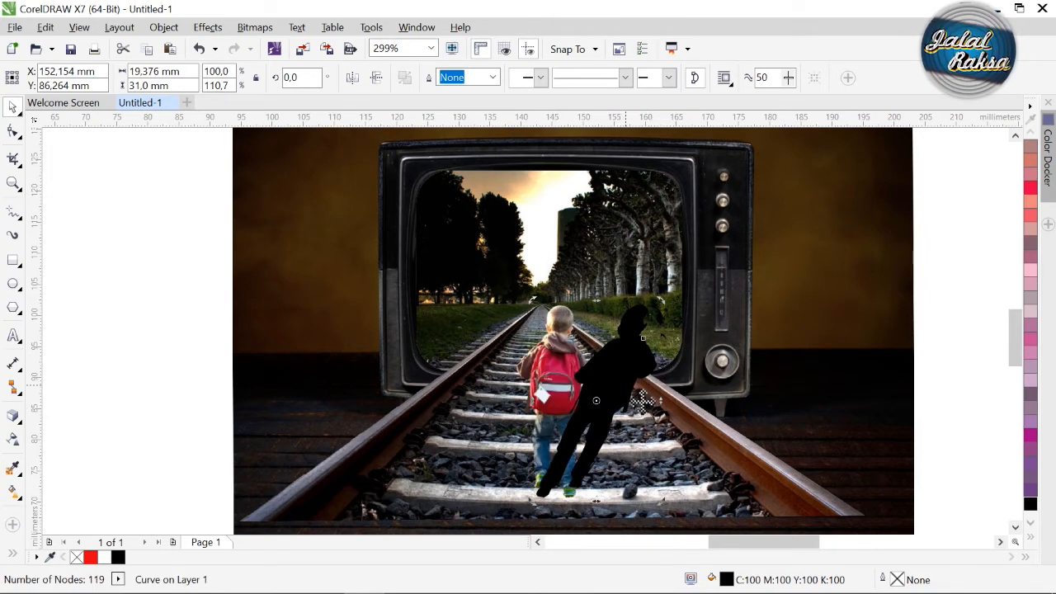
Flatten the skewed silhouette to about 19.5 mm high and widen it to about 21.7 mm, keeping it at the boy's feet.
left_click_drag(613, 312, 648, 427)
left_click(648, 430)
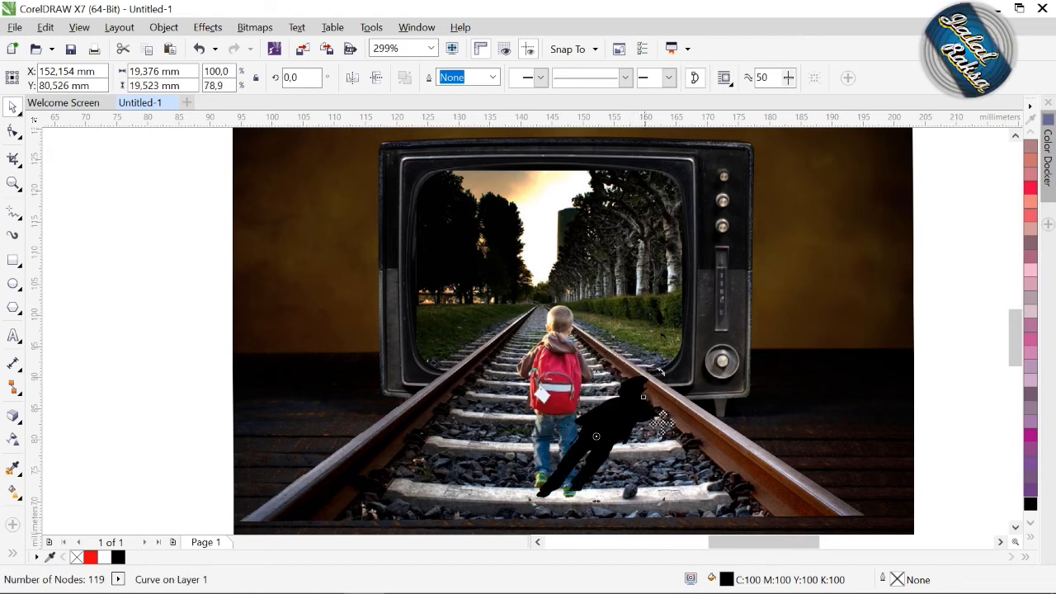
left_click(621, 419)
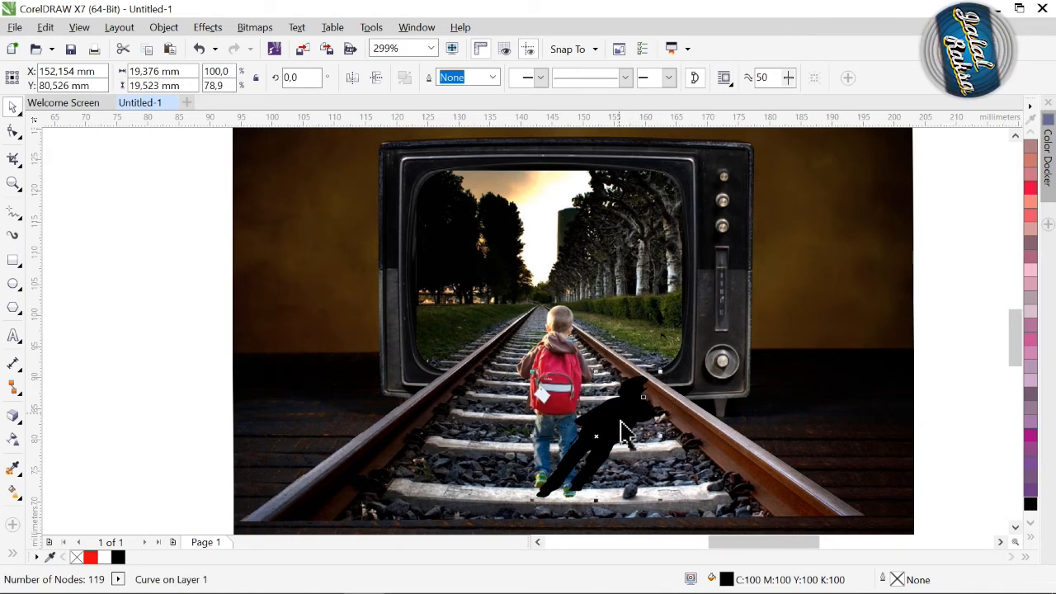
left_click_drag(663, 437, 691, 458)
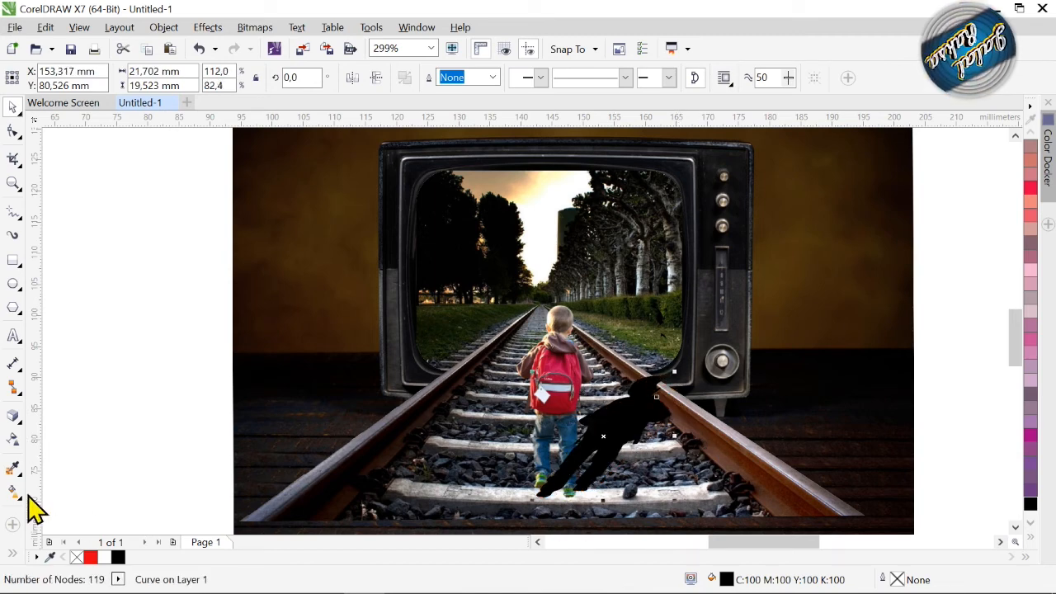
Apply a uniform transparency of 55 to the silhouette so it acts as the boy's shadow on the track.
left_click(19, 441)
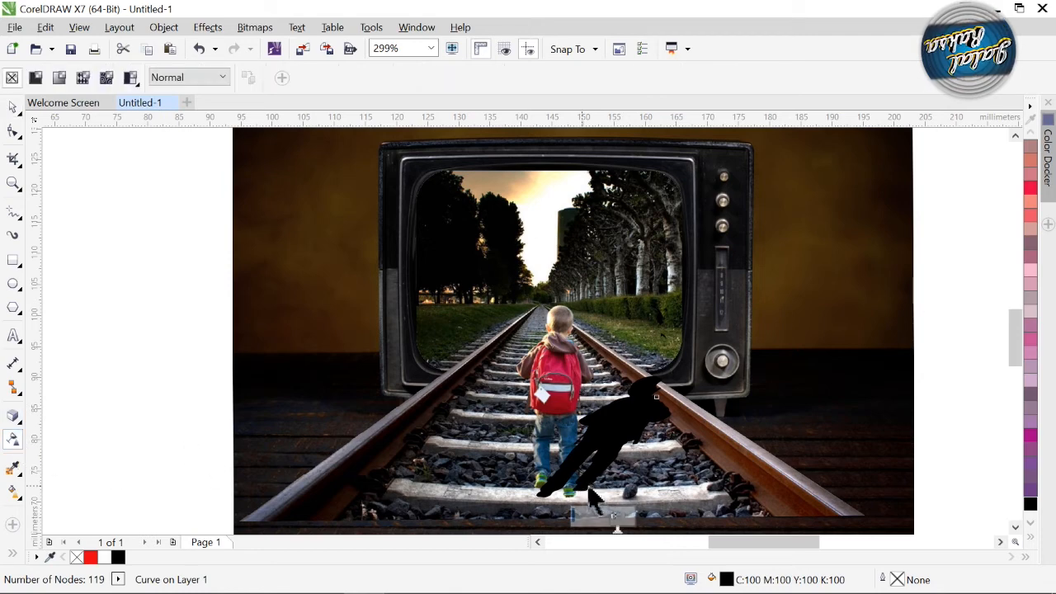
left_click_drag(579, 515, 592, 518)
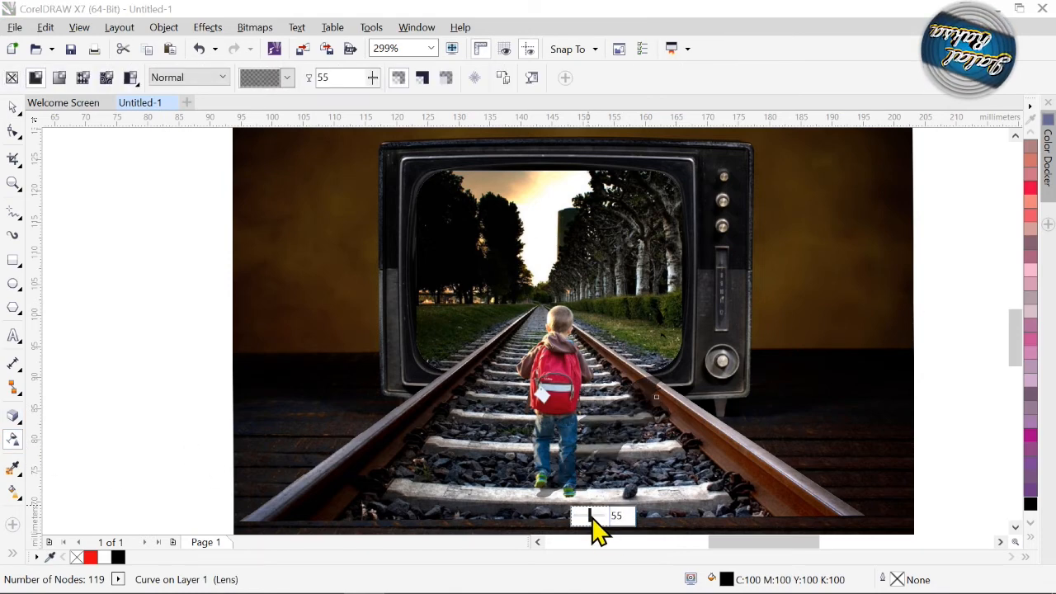
left_click(13, 109)
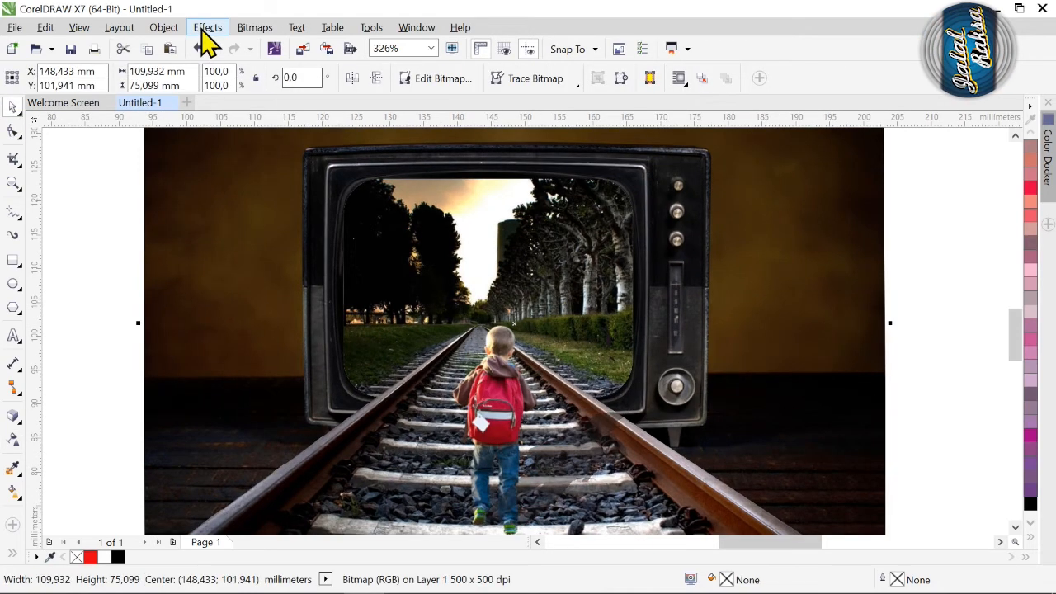
Adjust the whole scene bitmap's color balance to Cyan–Red 46, Magenta–Green 19 and Yellow–Blue -3.
left_click(206, 29)
mouse_move(221, 47)
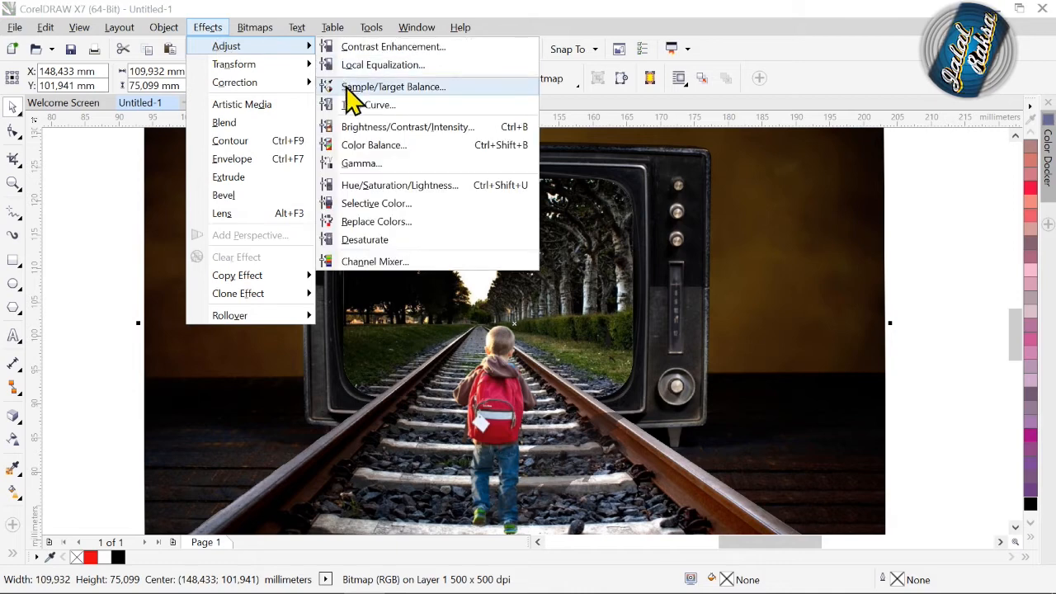
left_click(361, 147)
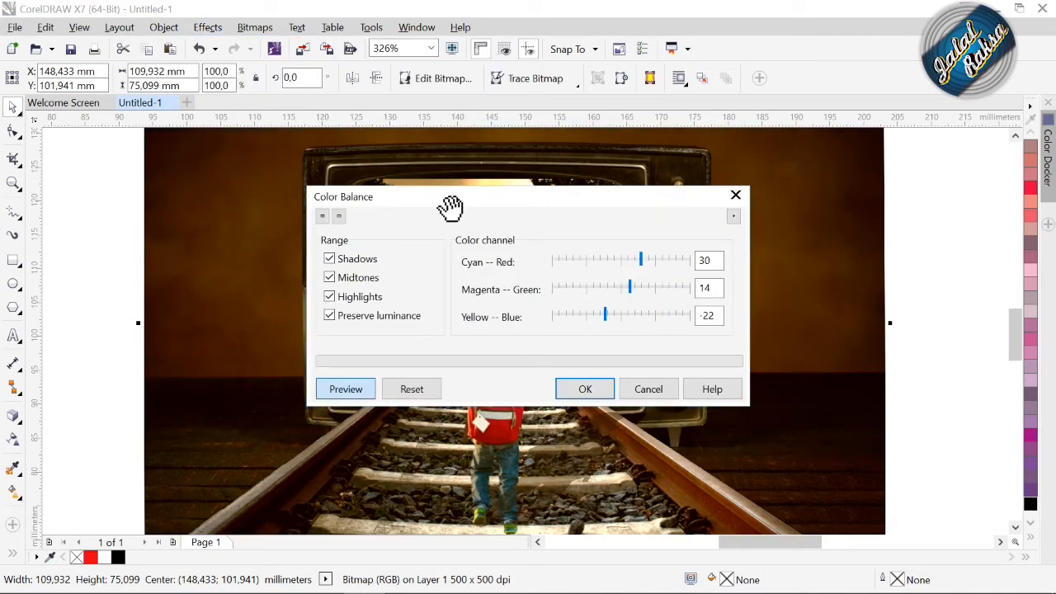
left_click_drag(451, 208, 648, 151)
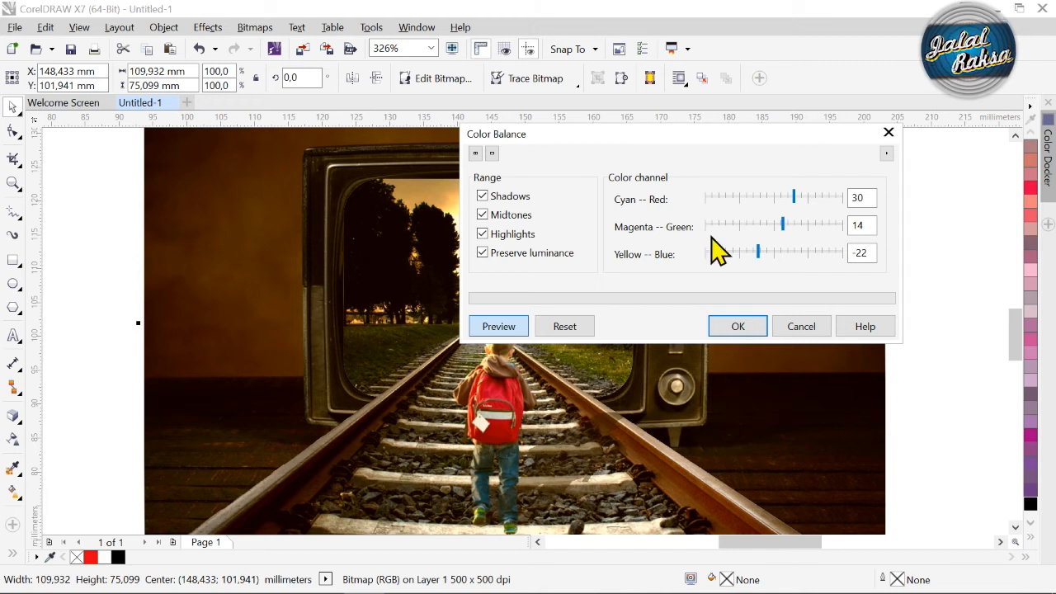
left_click_drag(797, 199, 787, 224)
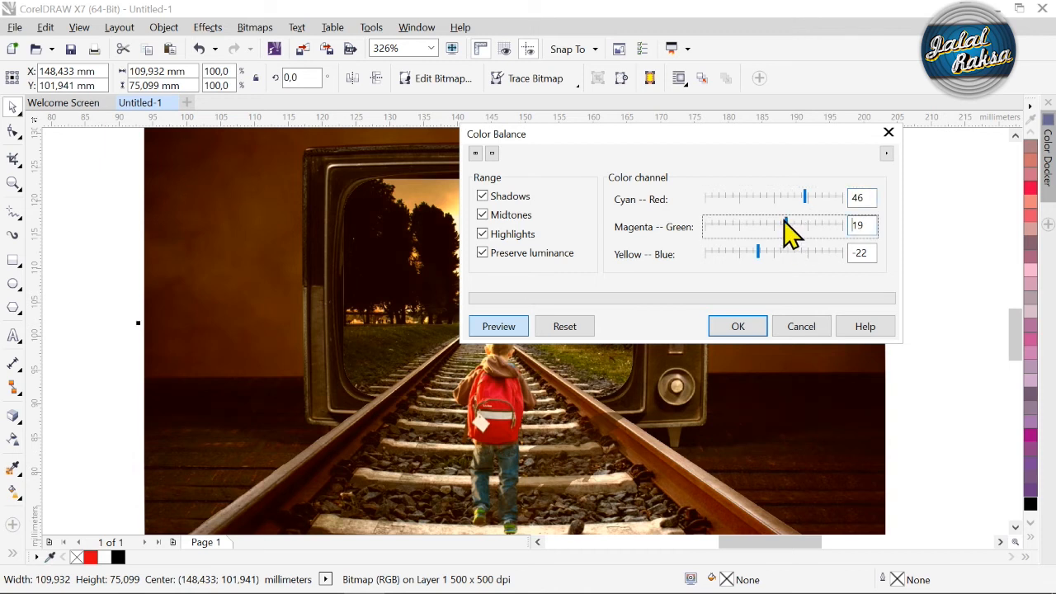
left_click(783, 254)
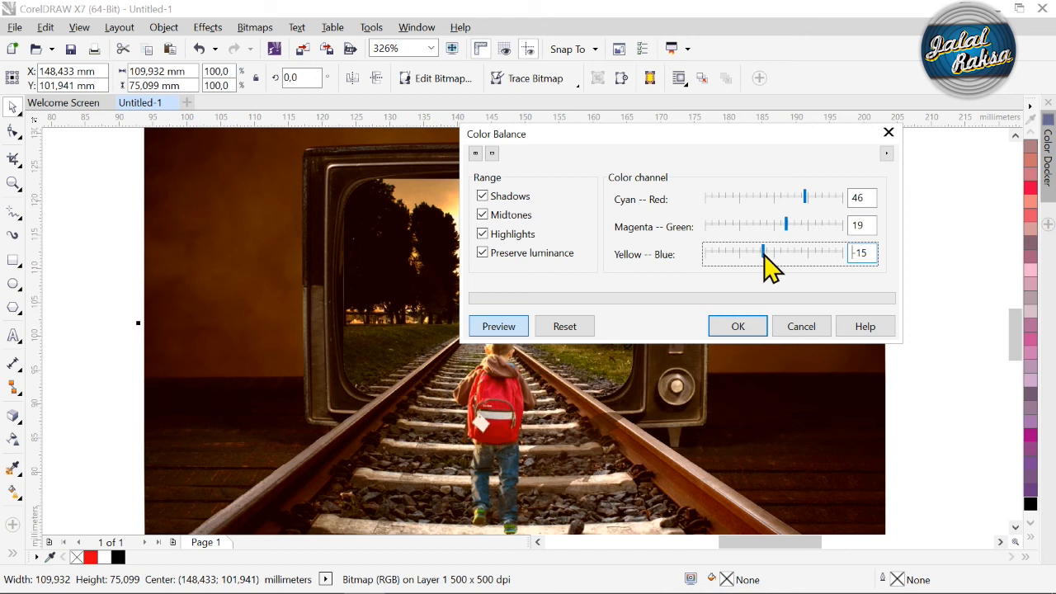
left_click(784, 254)
left_click(772, 252)
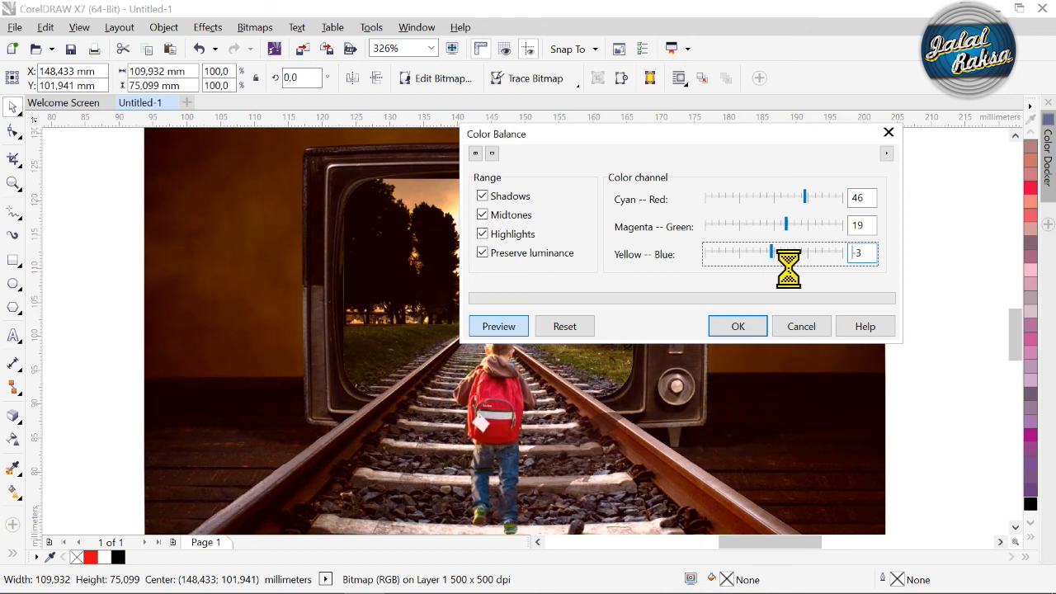
left_click(737, 330)
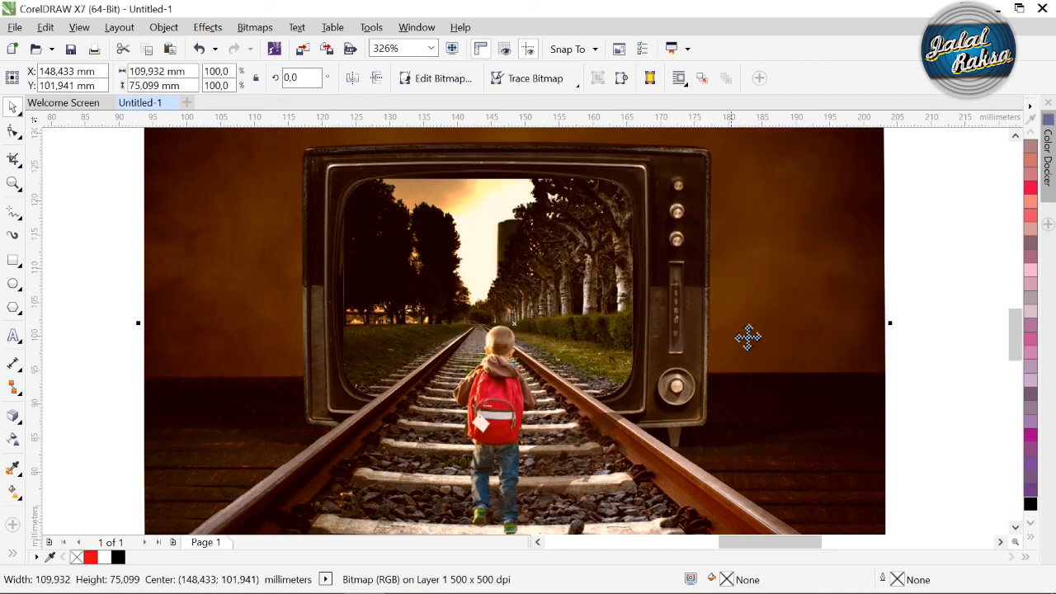